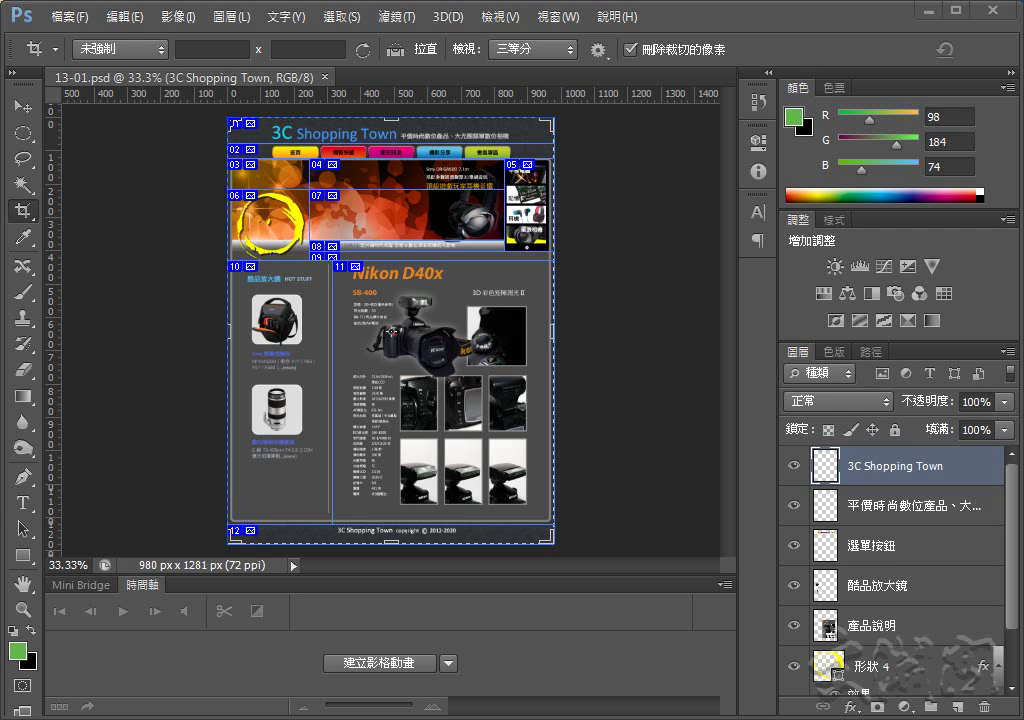
Show the guide lines over the 3C Shopping Town layout and its 12 slices
click(499, 17)
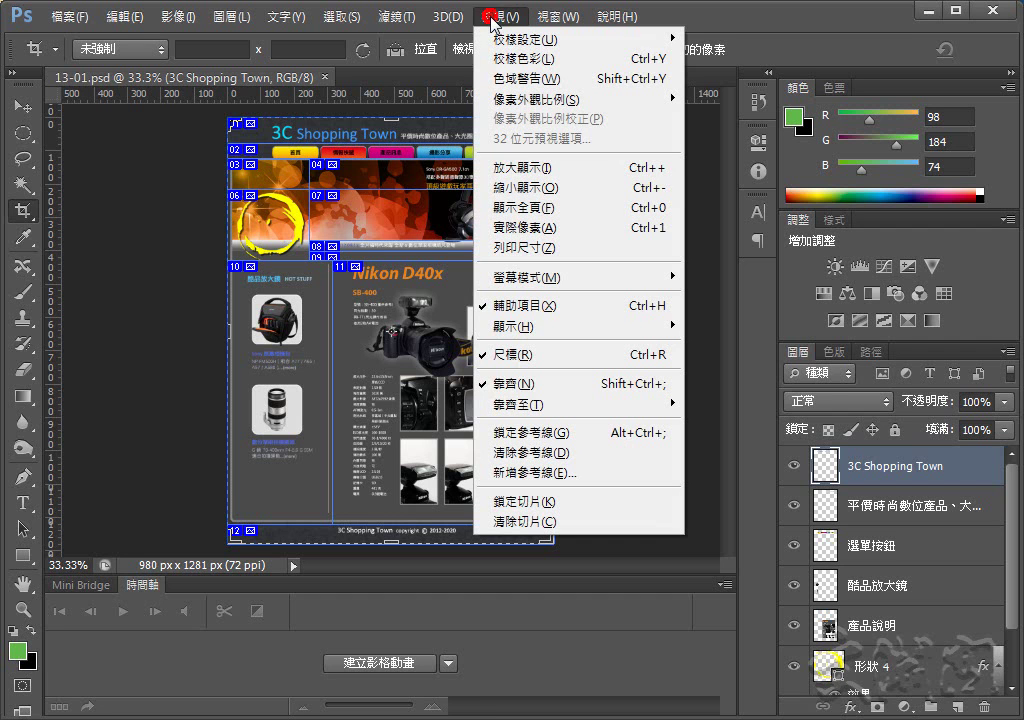
mouse_move(560, 326)
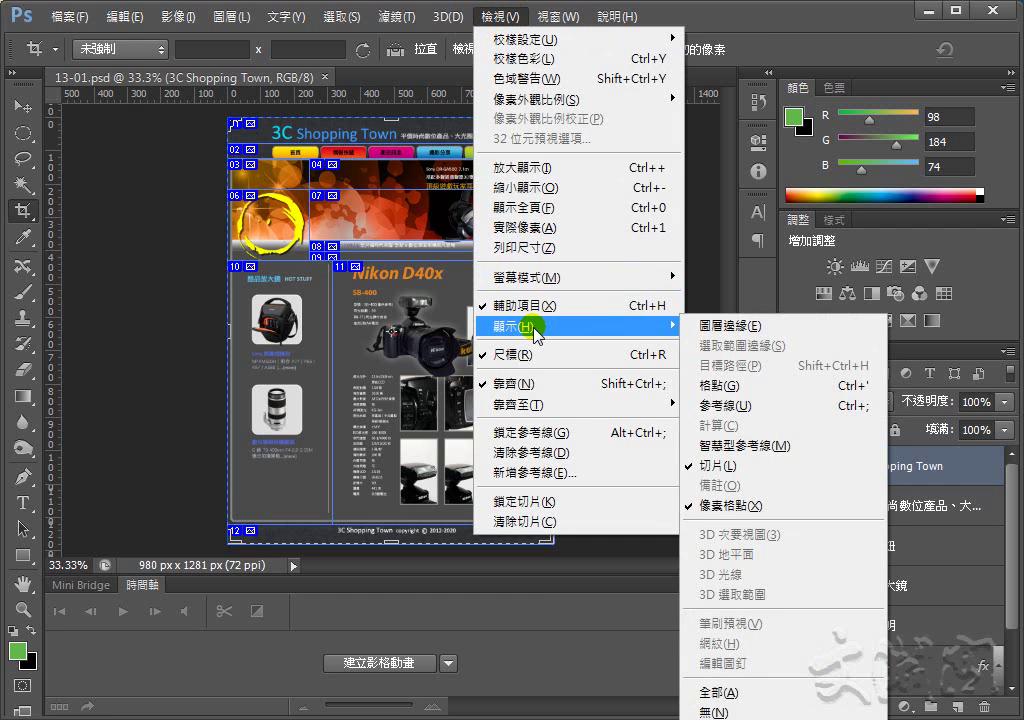
click(745, 410)
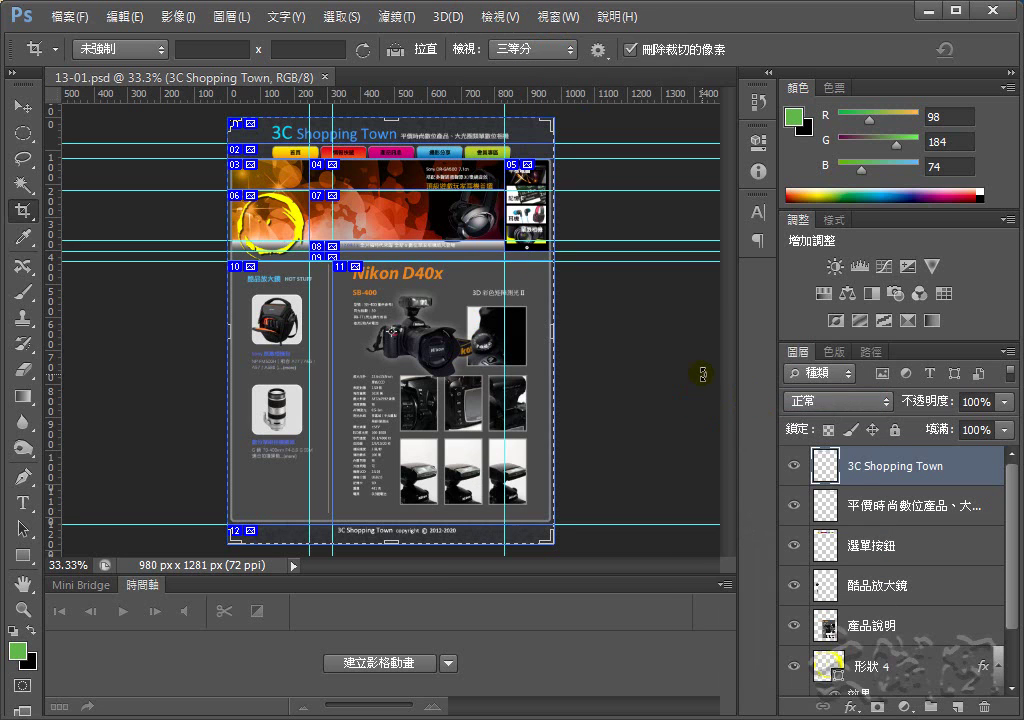
right_click(21, 210)
click(120, 217)
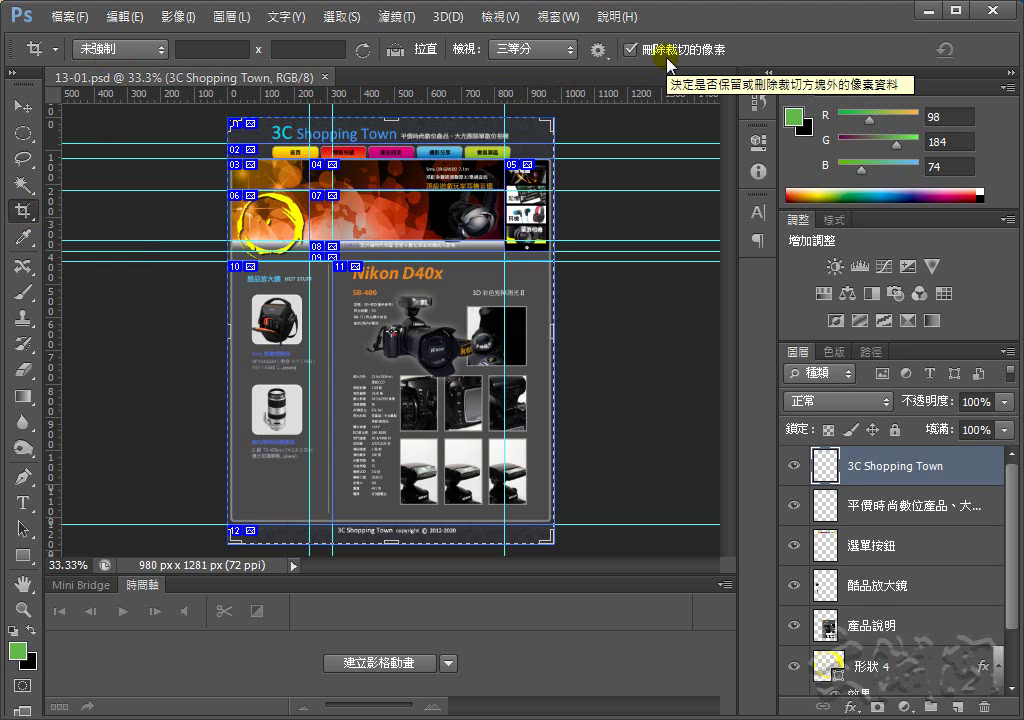
Crop the page to the 980×79 px header strip, then zoom in to 66.7%
drag(393, 541, 405, 363)
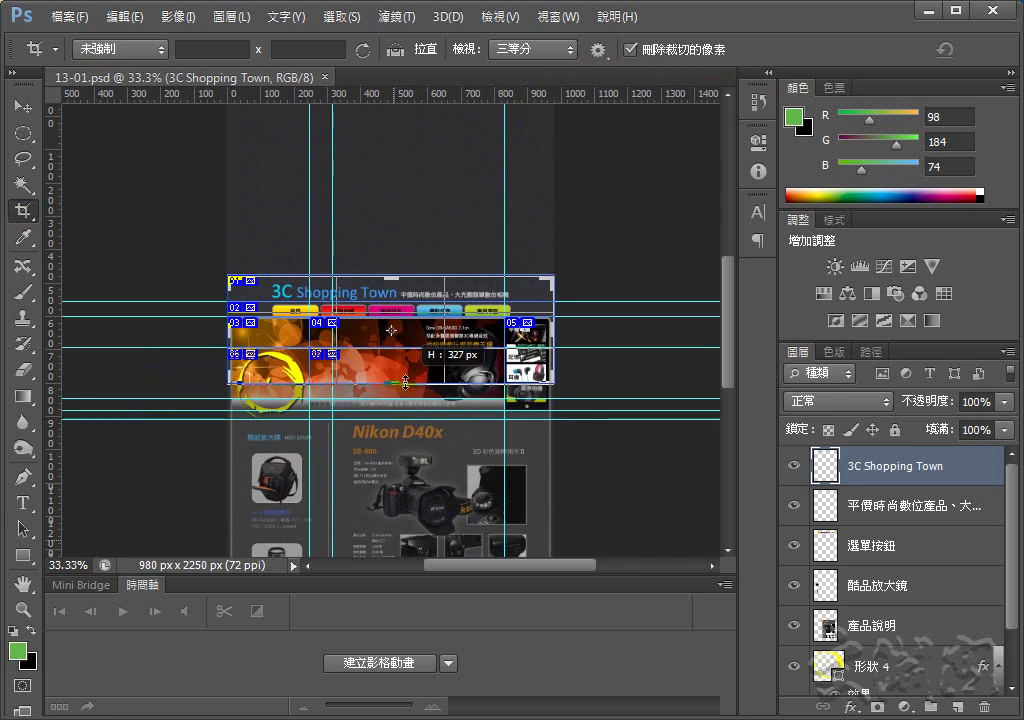
drag(405, 363, 400, 340)
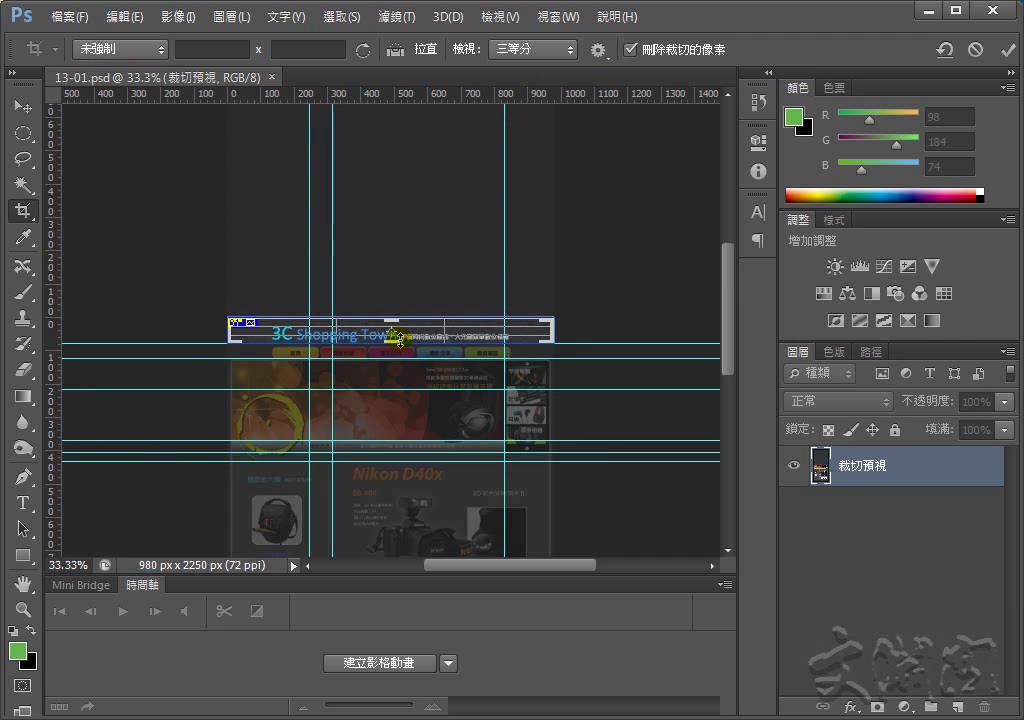
key(Return)
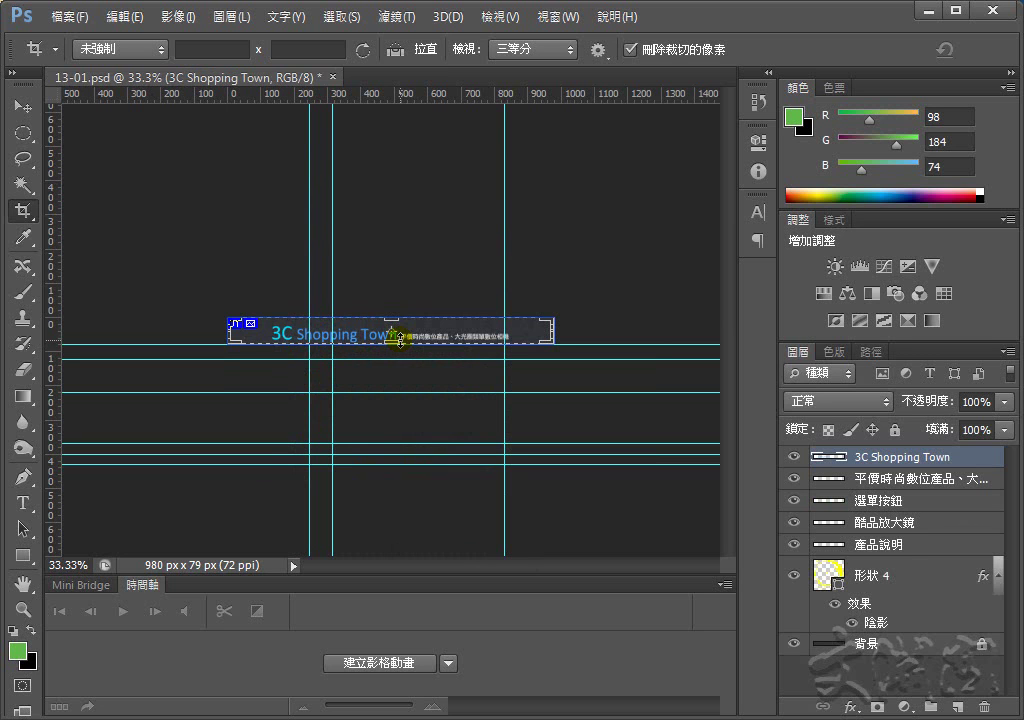
scroll(397, 337, up, 1)
scroll(397, 337, up, 1)
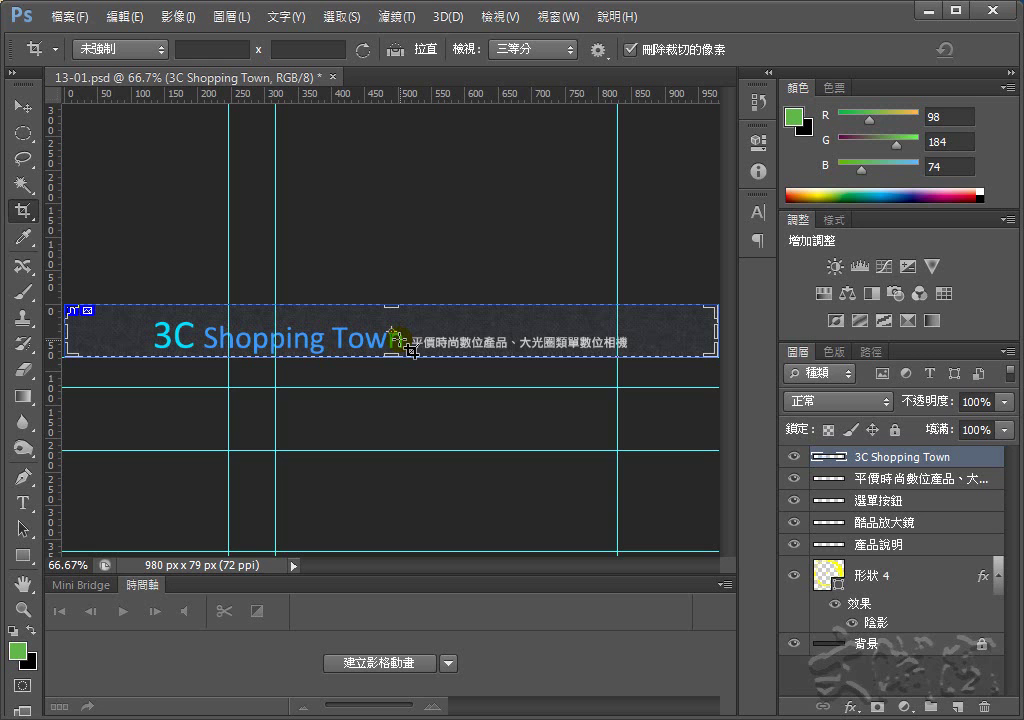
Save the cropped banner as a new Photoshop file named 13-02.psd
click(66, 17)
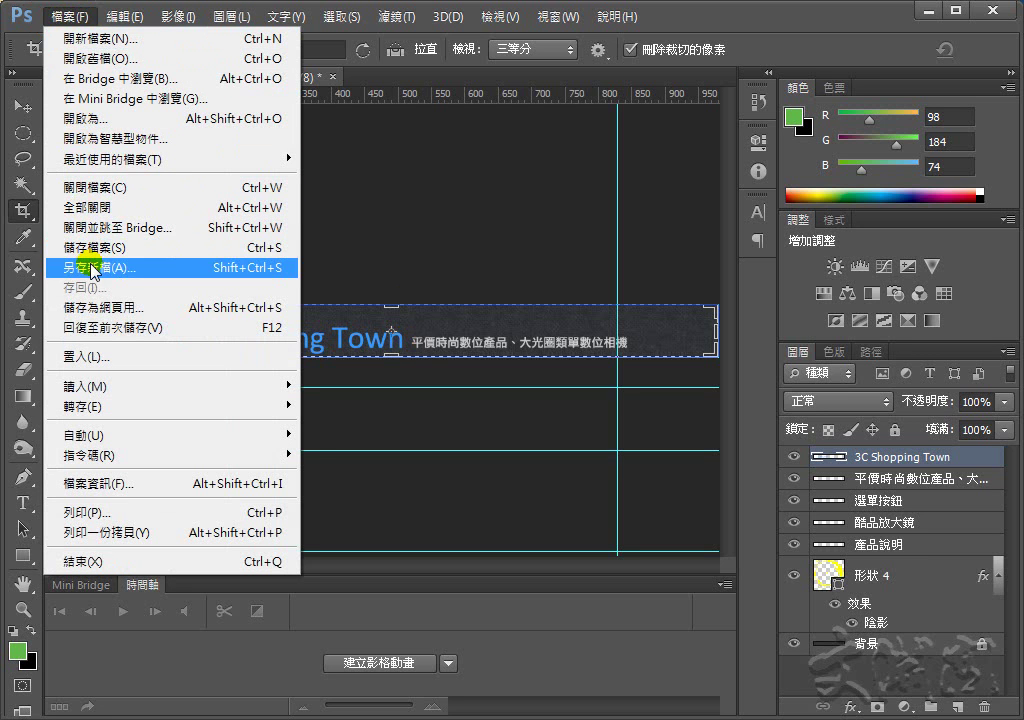
click(92, 268)
click(459, 378)
key(BackSpace)
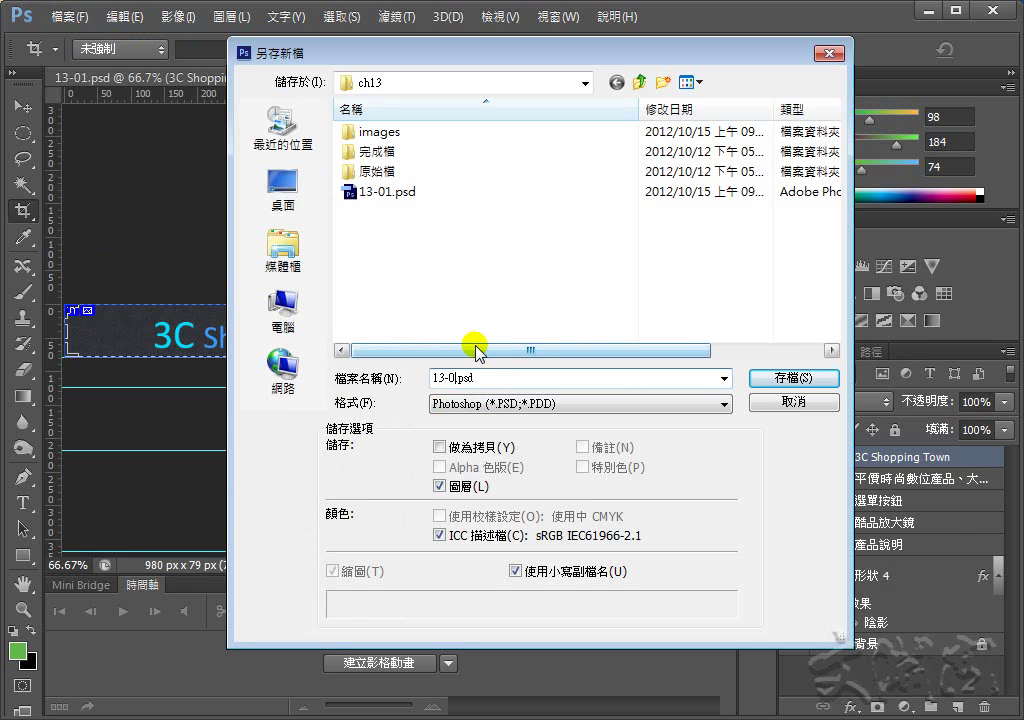
text(2)
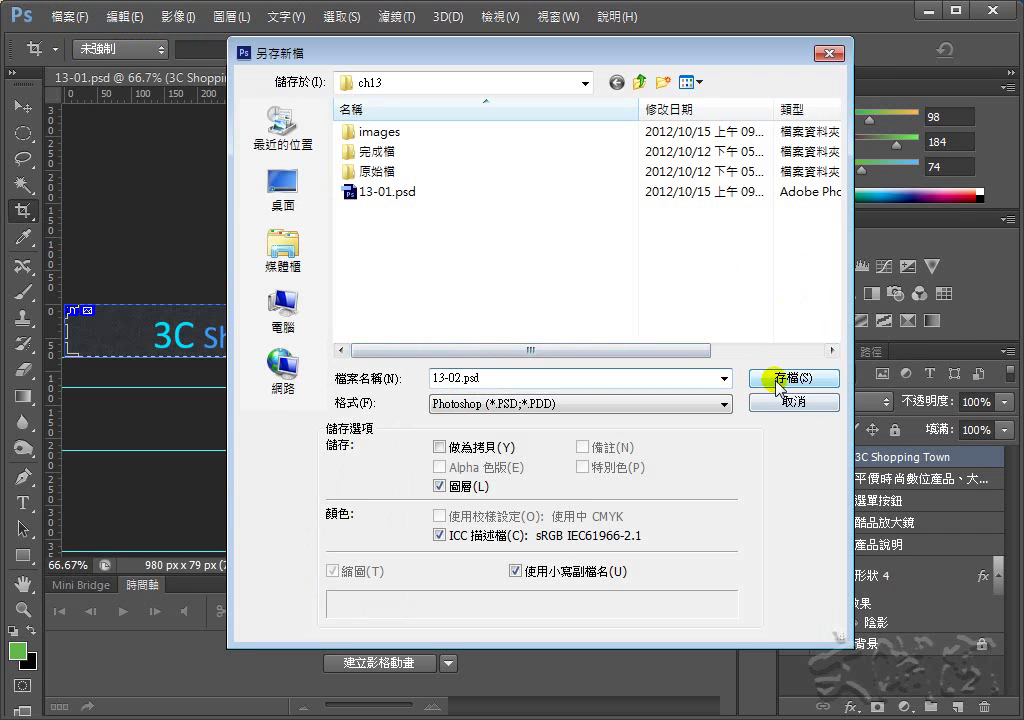
click(775, 380)
click(665, 213)
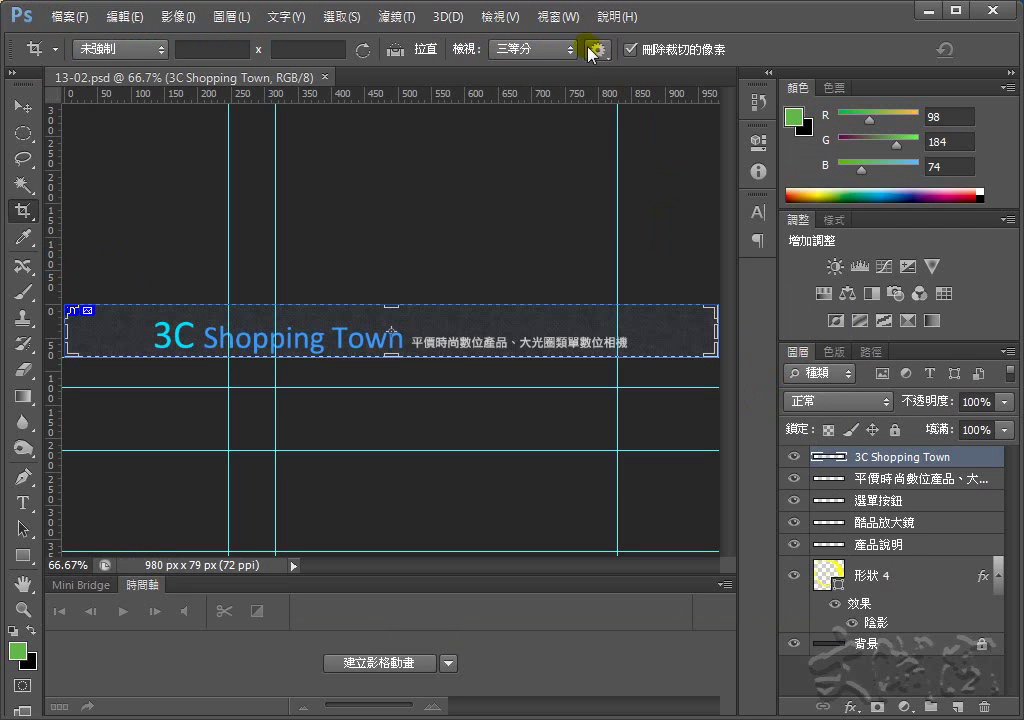
Turn off slice markers and guide lines under View > Show
click(510, 18)
mouse_move(535, 326)
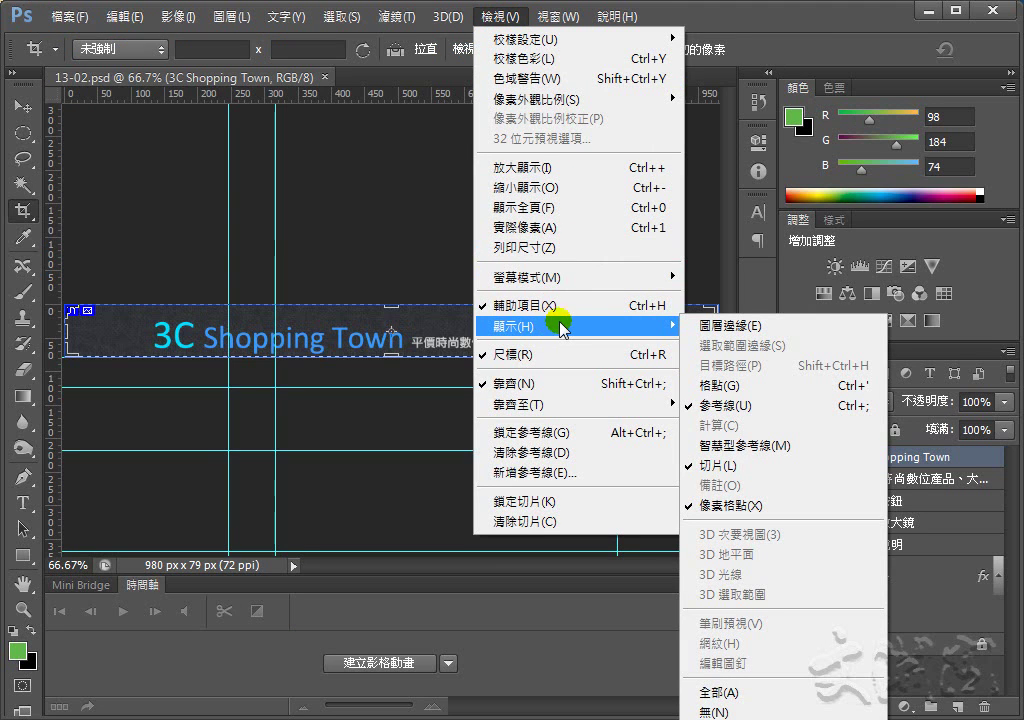
click(733, 466)
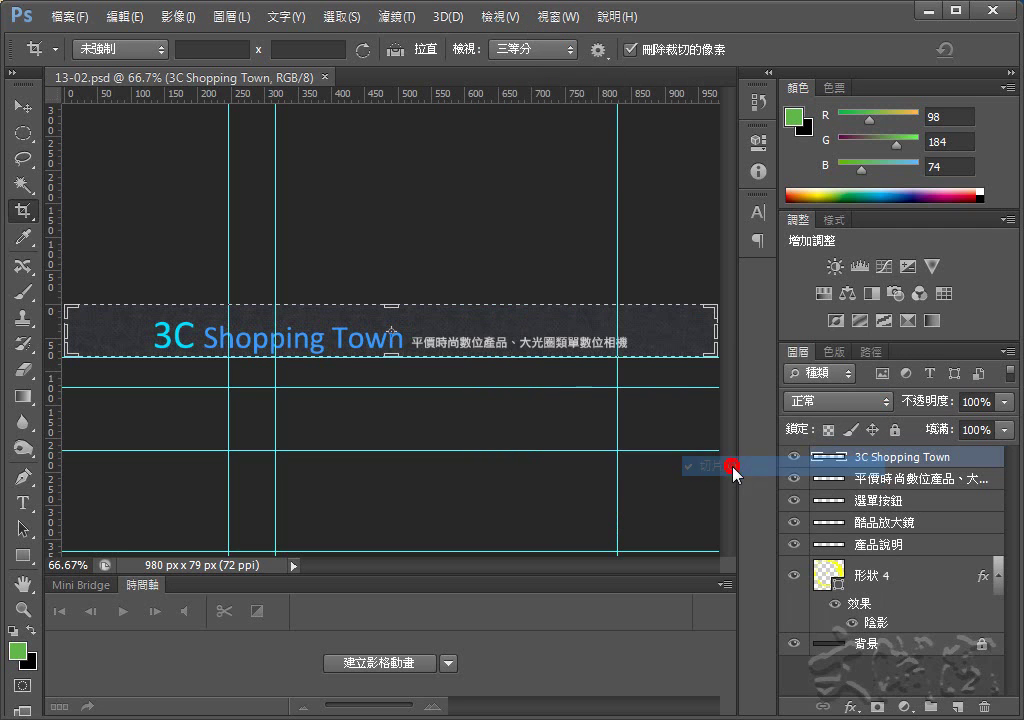
click(501, 17)
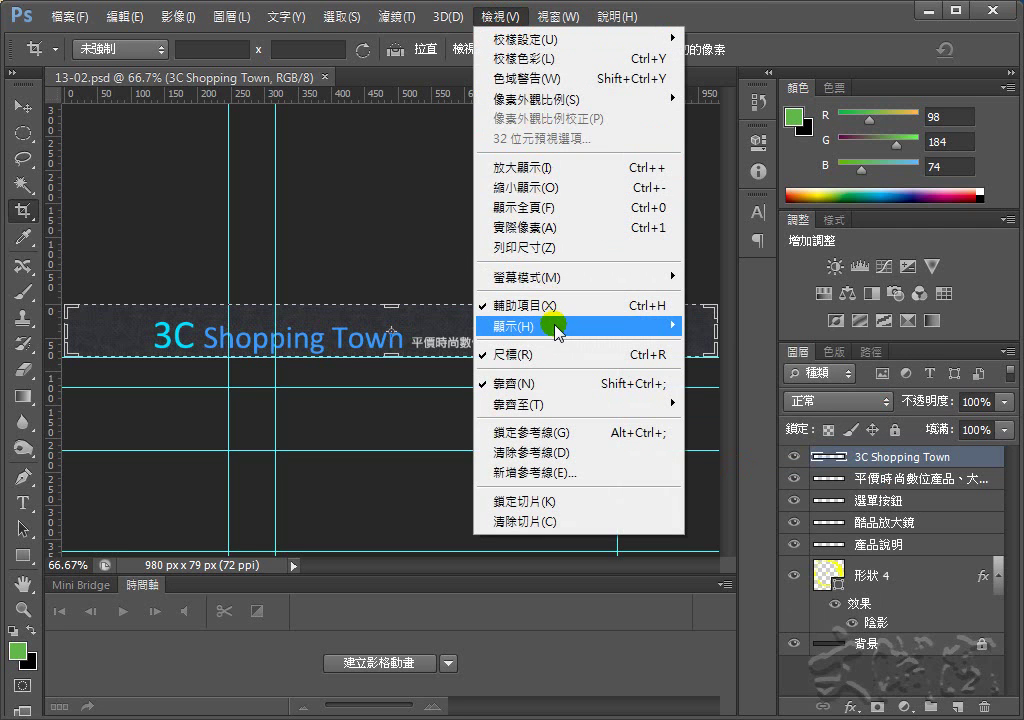
mouse_move(578, 326)
click(708, 402)
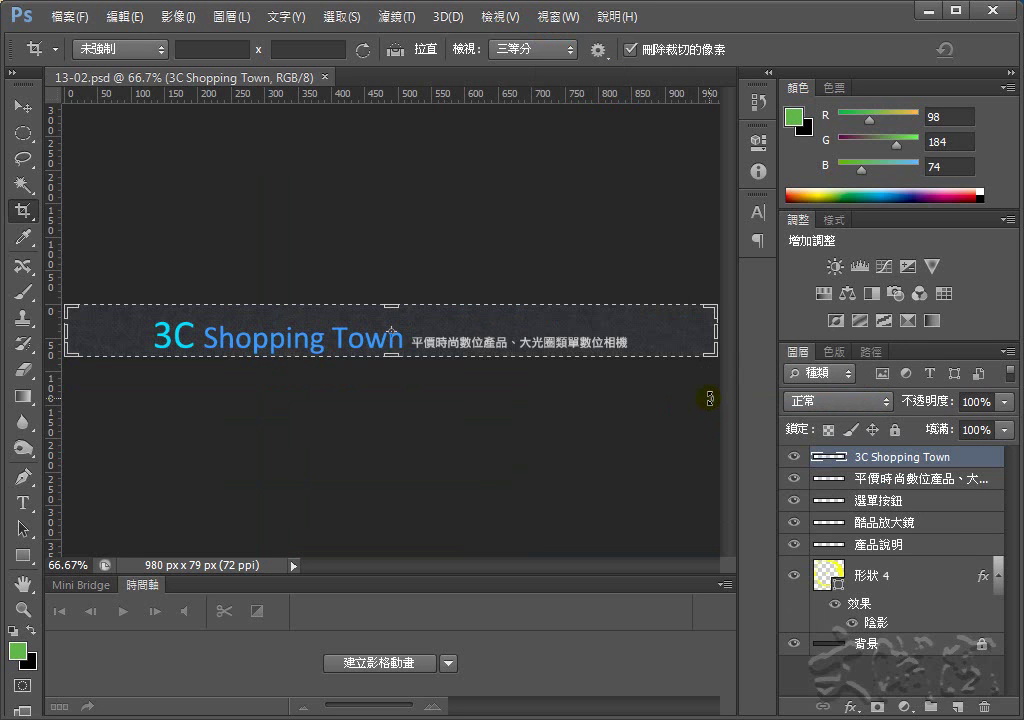
click(793, 501)
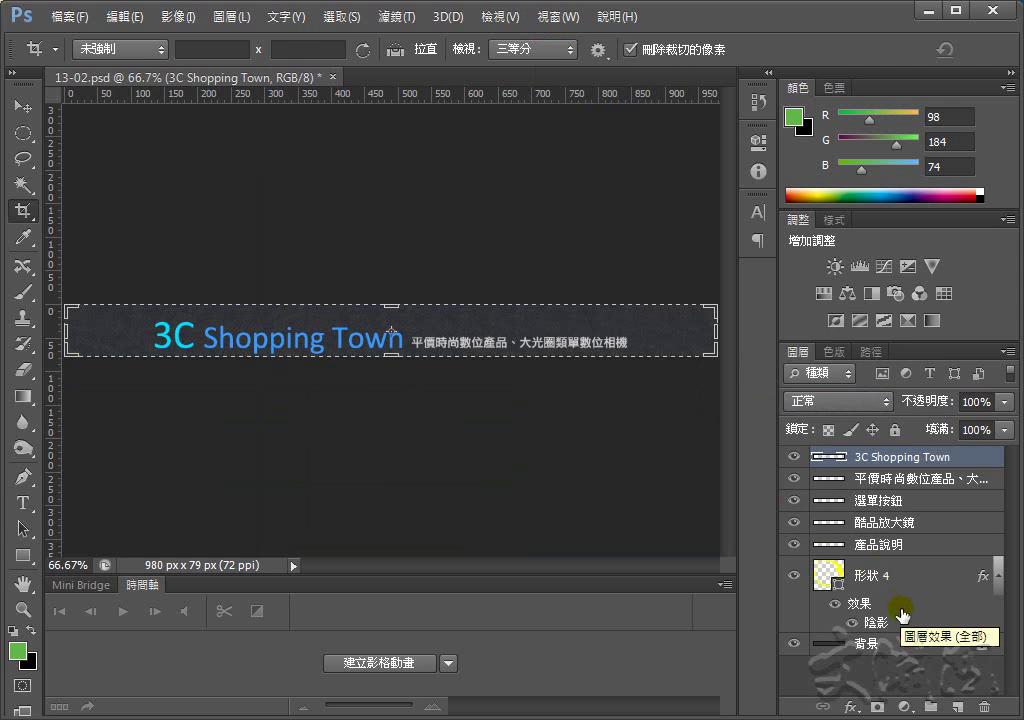
Delete the 選單按鈕 through 形狀 4 layers, then select the 3C Shopping Town layer
click(895, 645)
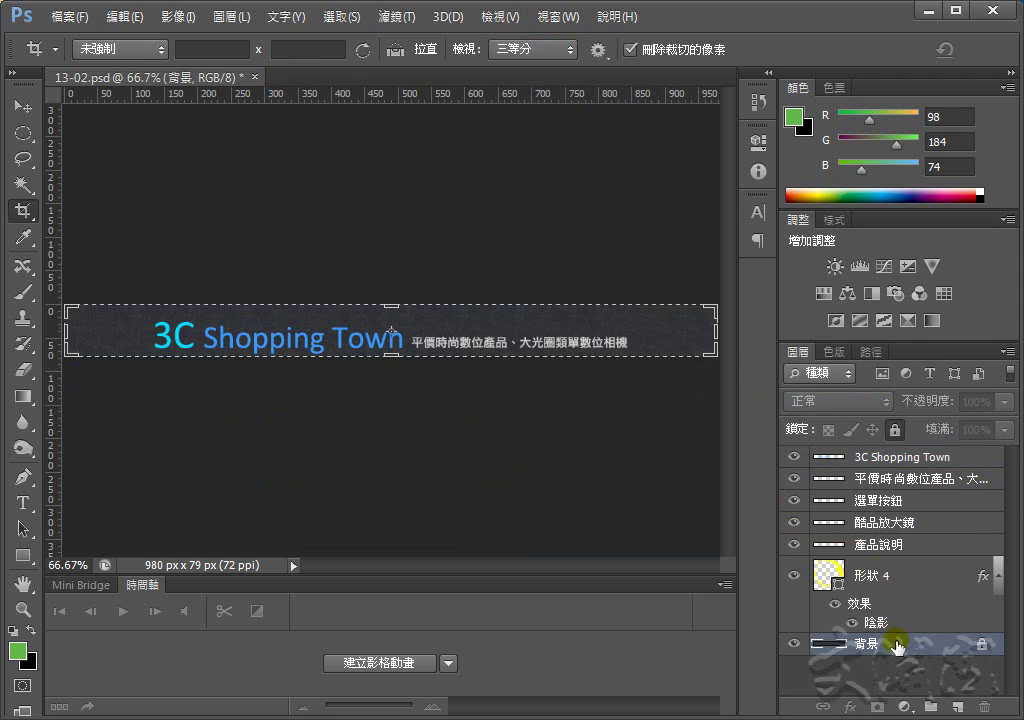
click(900, 457)
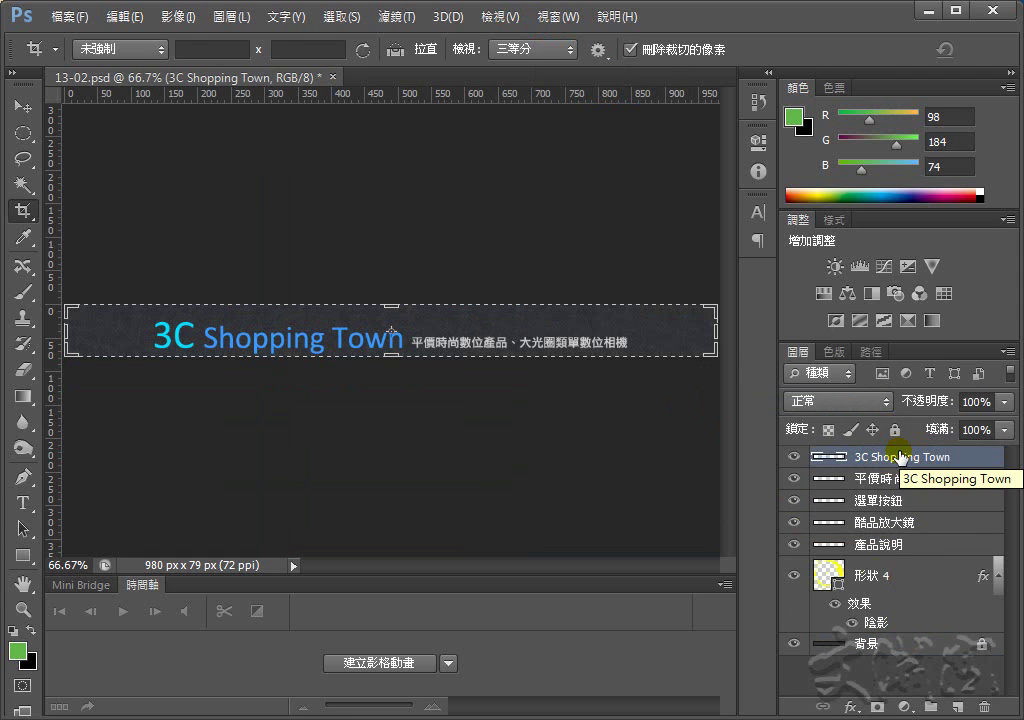
click(903, 480)
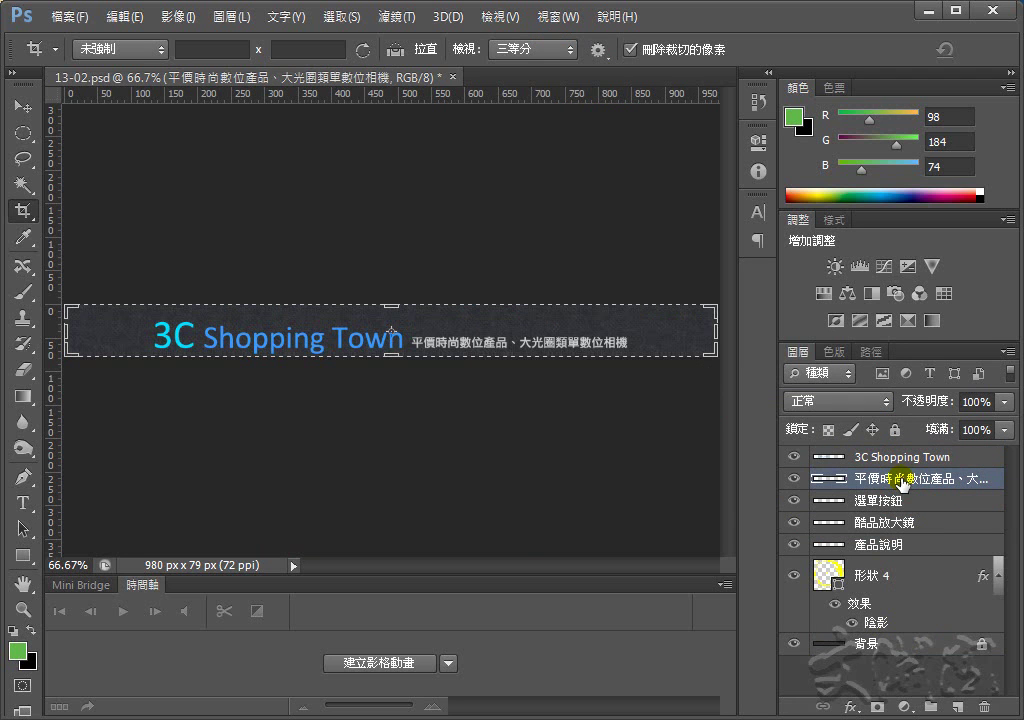
click(900, 500)
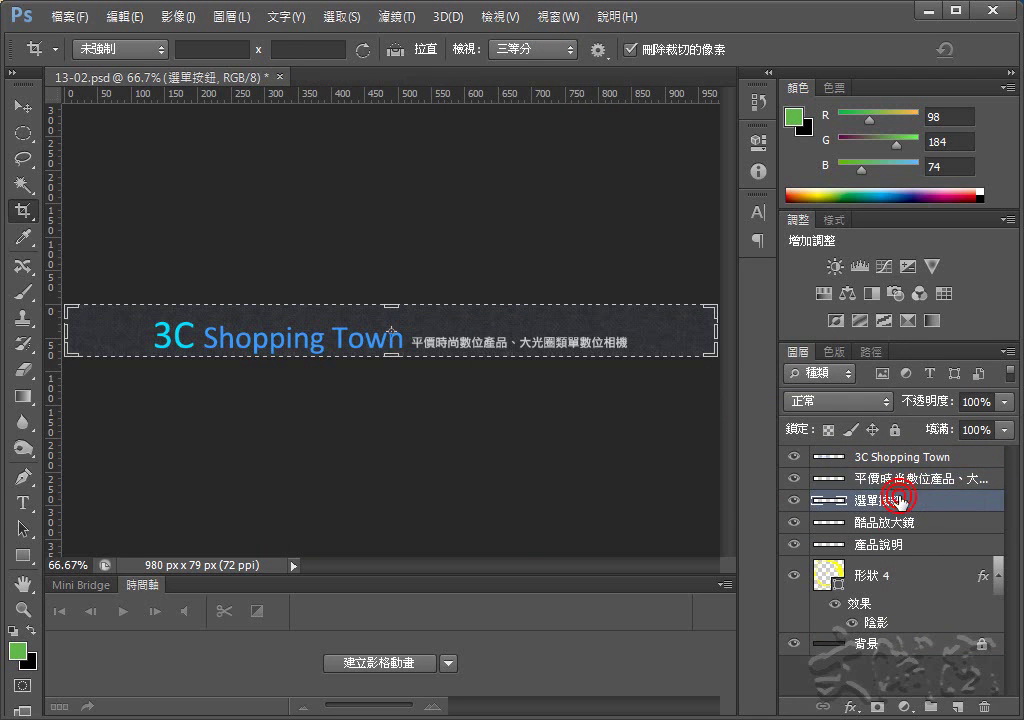
shift+click(913, 607)
click(984, 707)
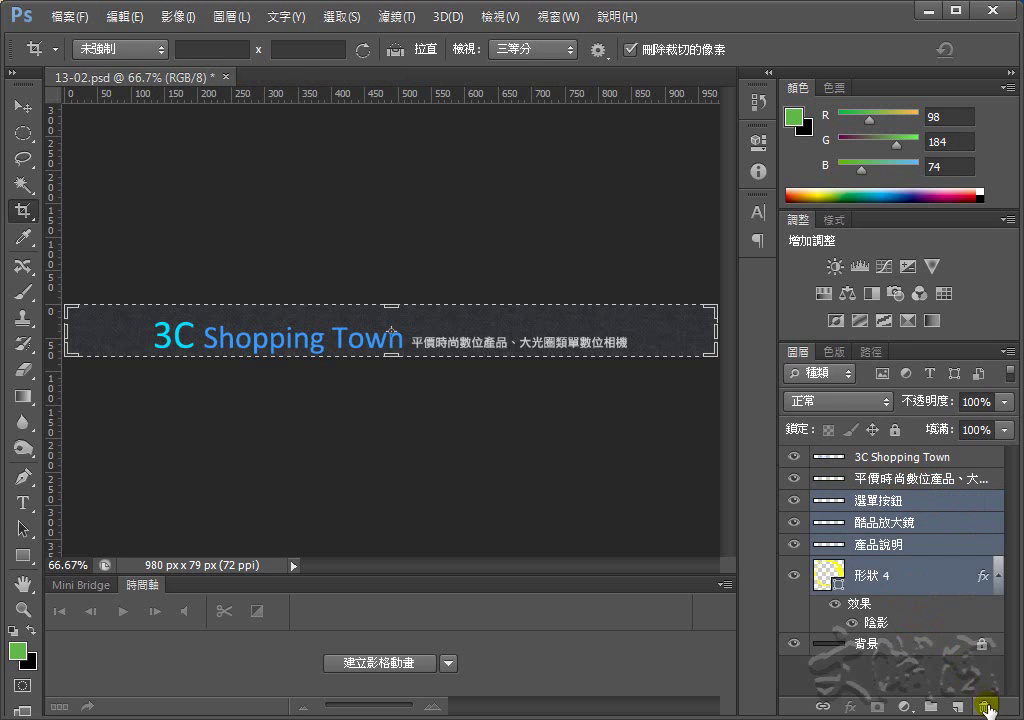
click(439, 297)
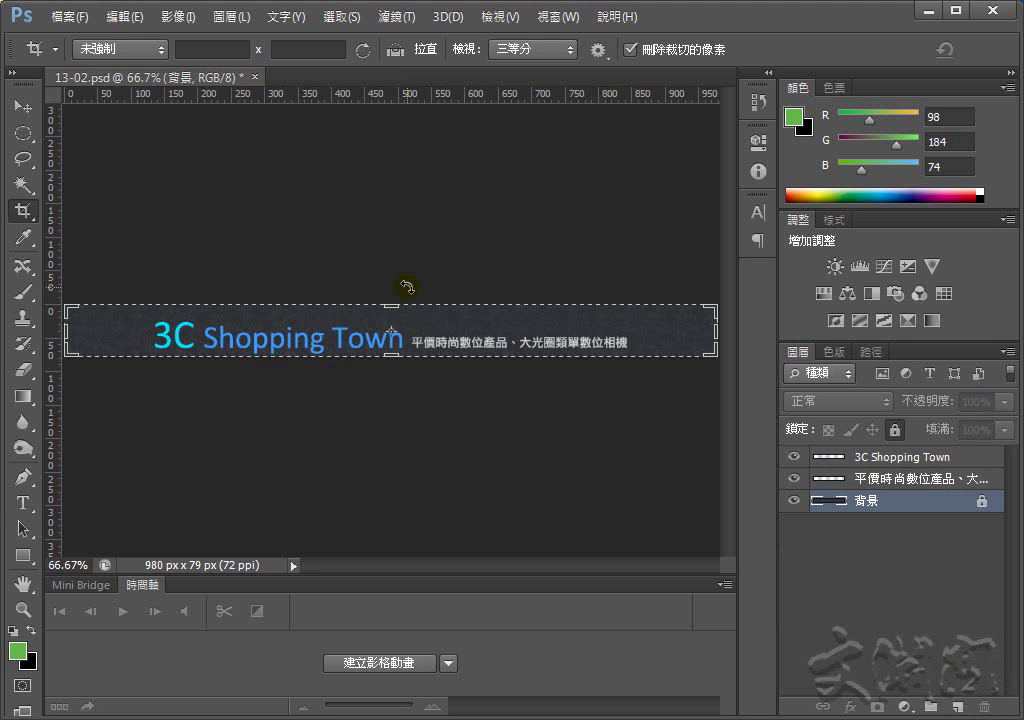
click(905, 457)
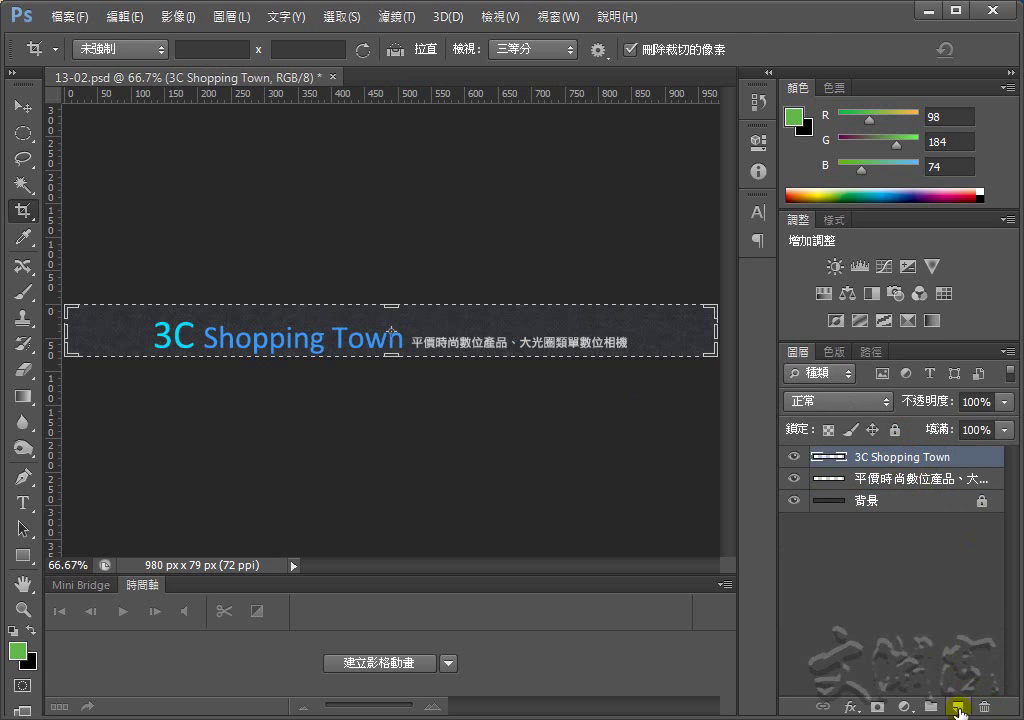
Create a new empty layer named 光影 above the 3C Shopping Town title
click(958, 707)
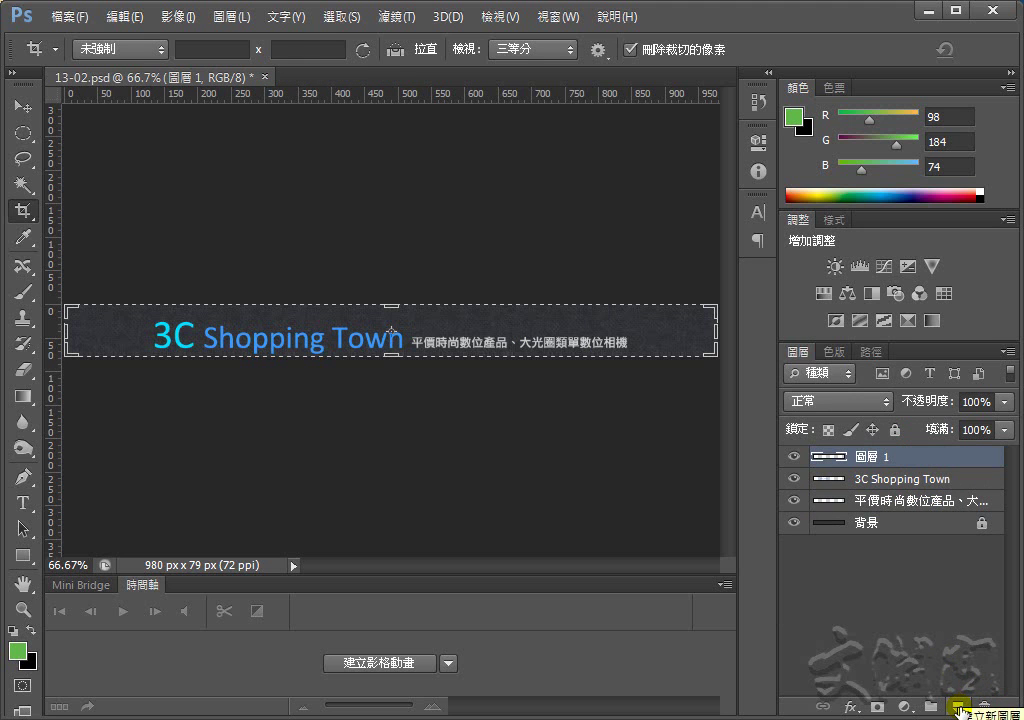
double_click(875, 456)
text(光影)
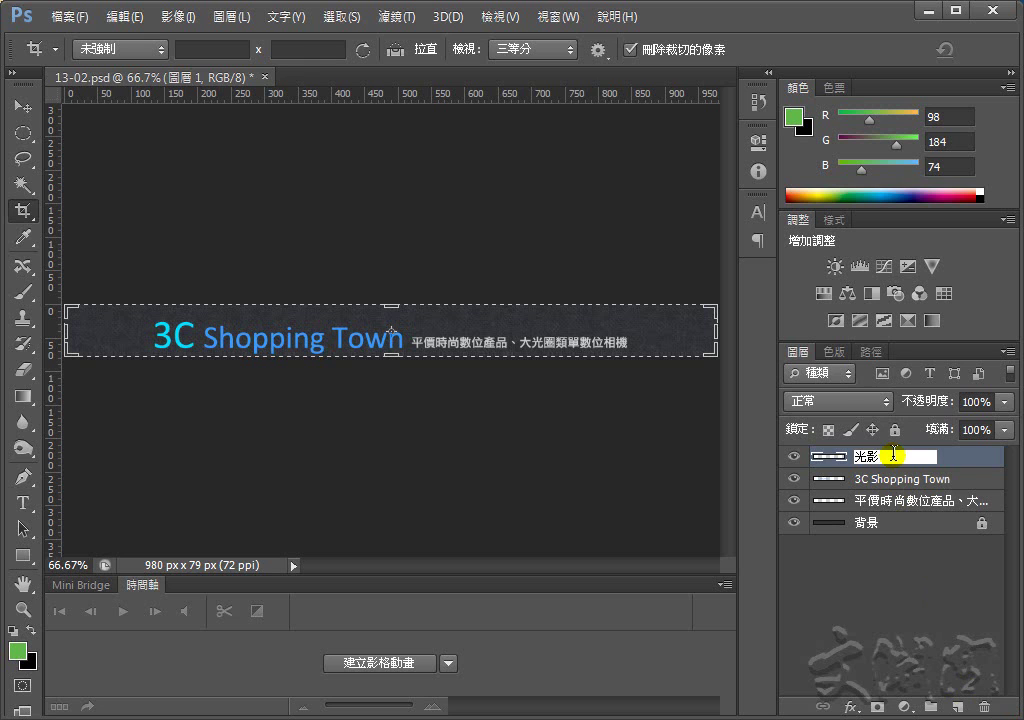
key(Return)
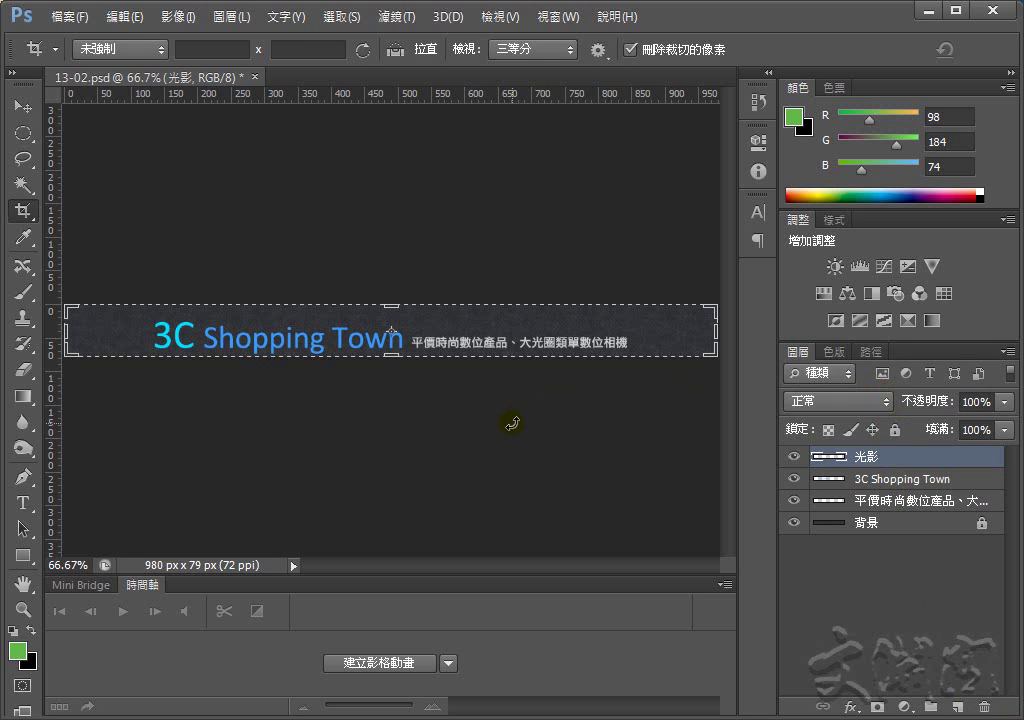
click(23, 396)
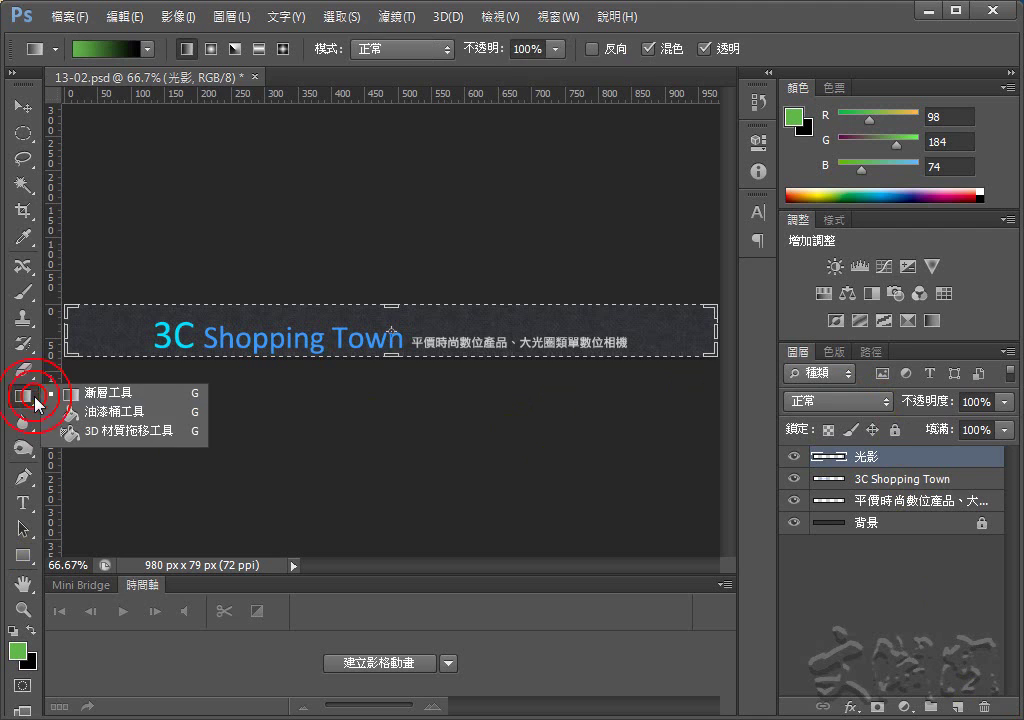
In the Gradient Editor, add a white colour stop at Location 50 between green and black
click(94, 396)
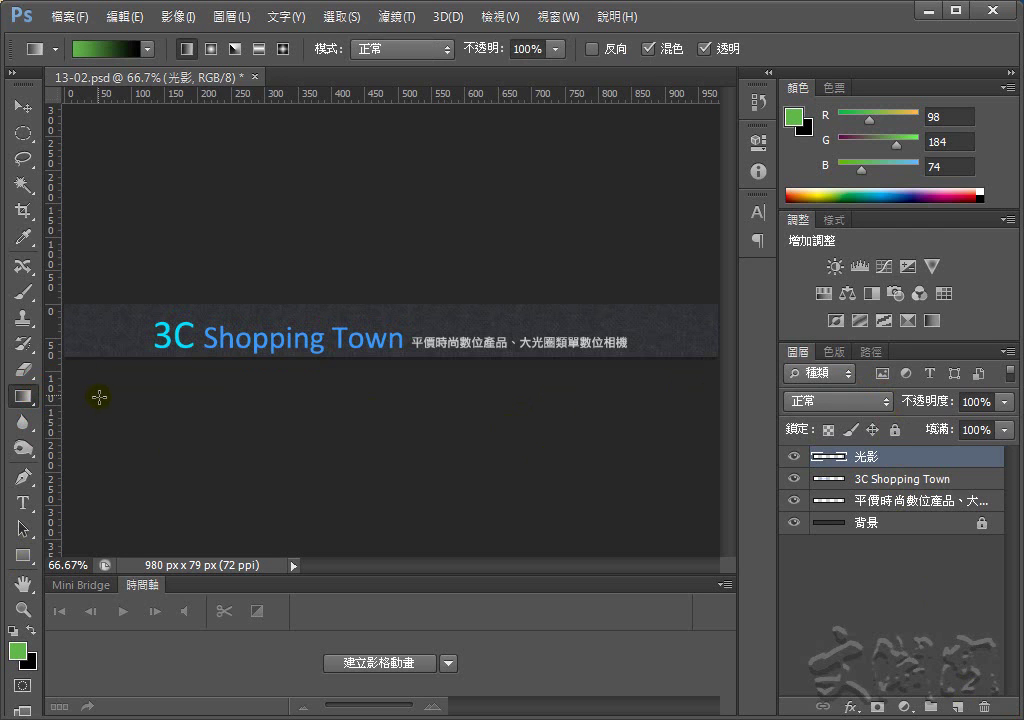
click(103, 48)
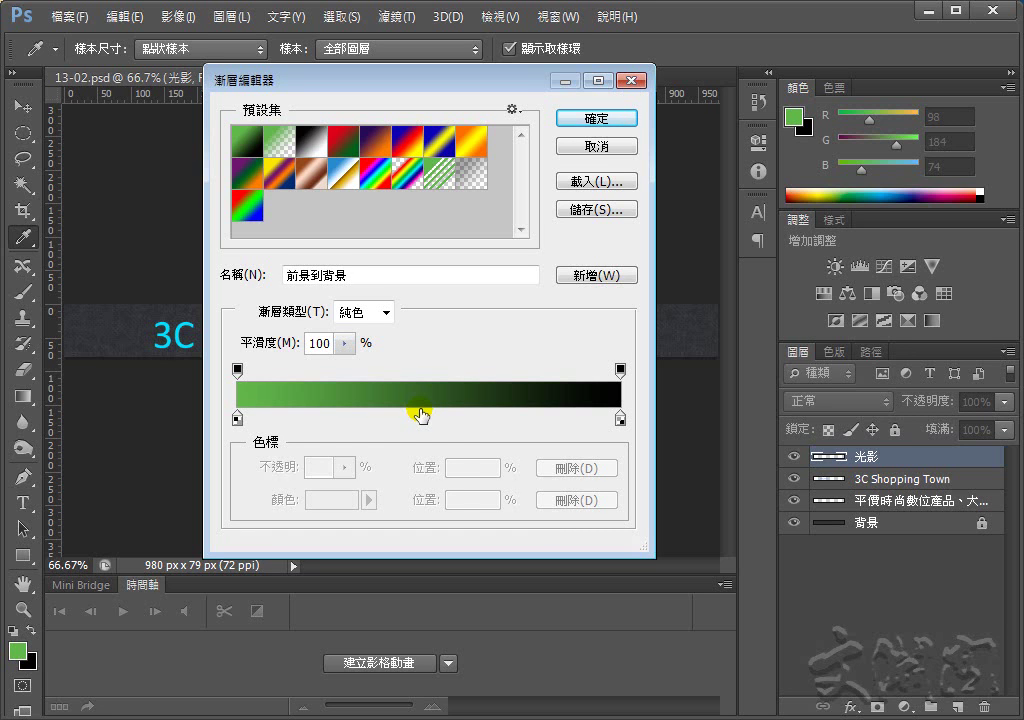
click(421, 414)
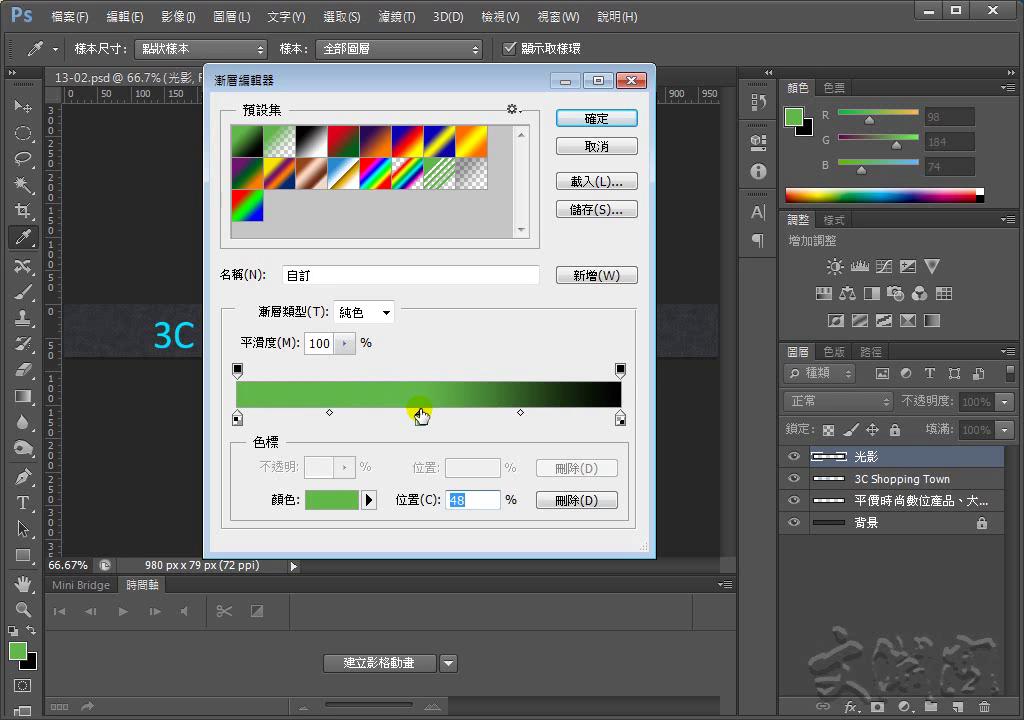
click(330, 500)
drag(312, 238, 160, 166)
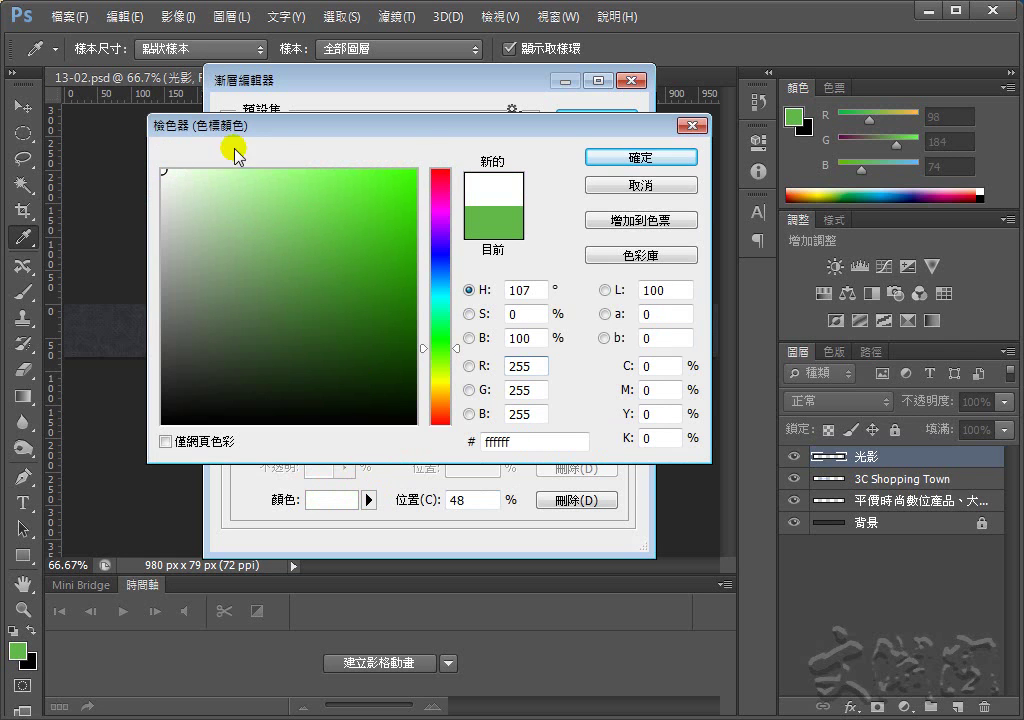
click(668, 157)
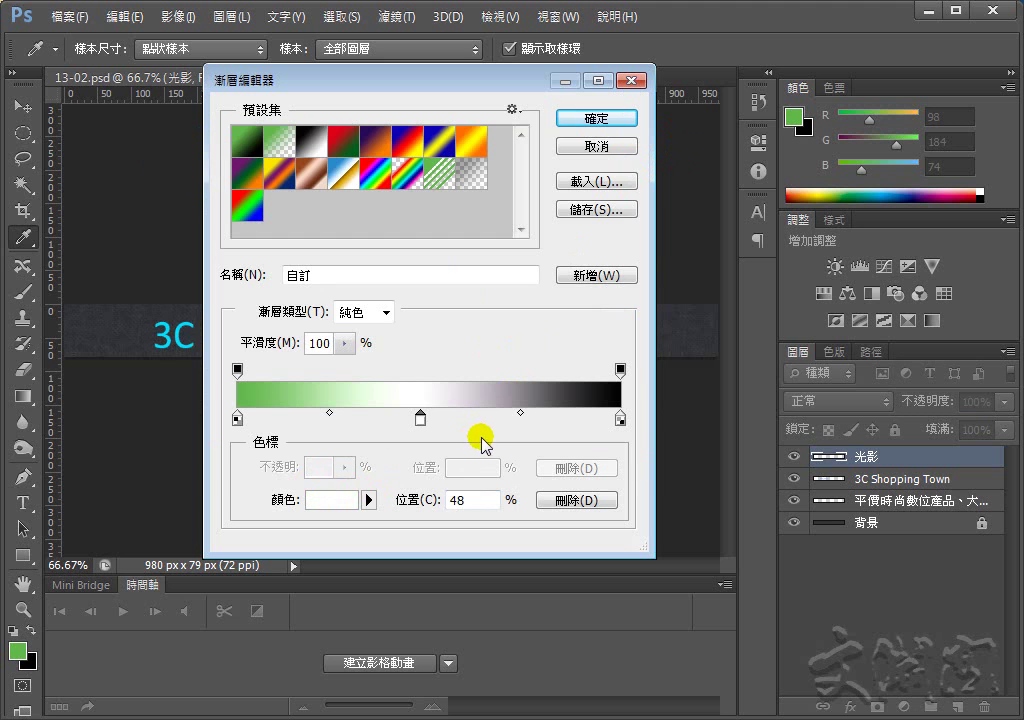
double_click(467, 500)
text(50)
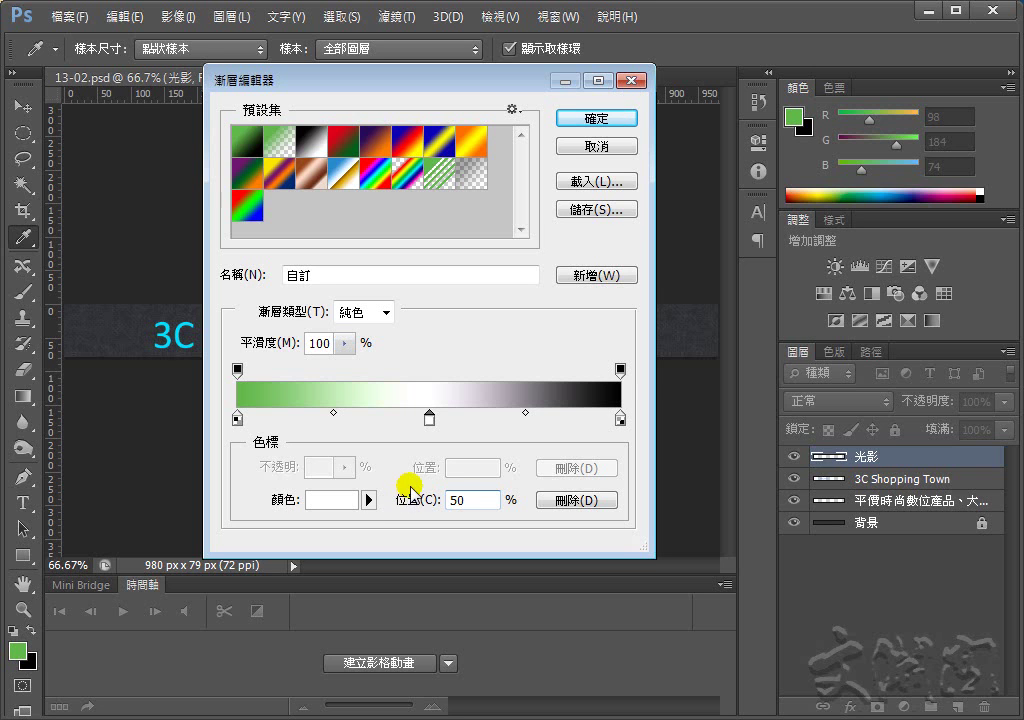
click(237, 418)
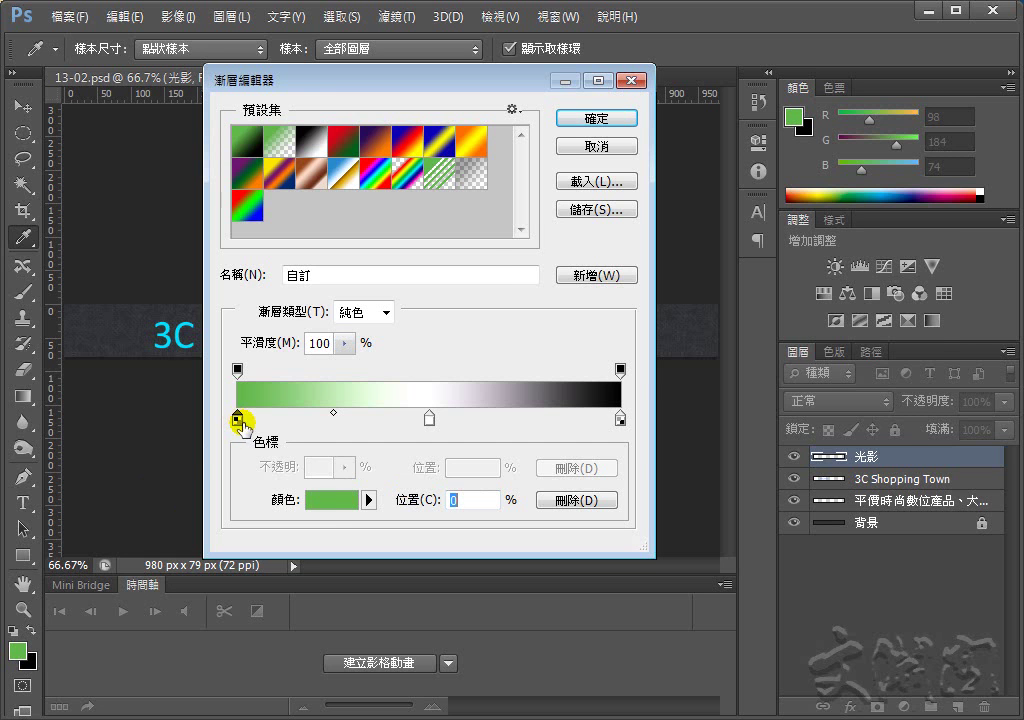
Change the gradient's start and end colour stops to white
click(332, 498)
drag(314, 239, 100, 126)
click(600, 156)
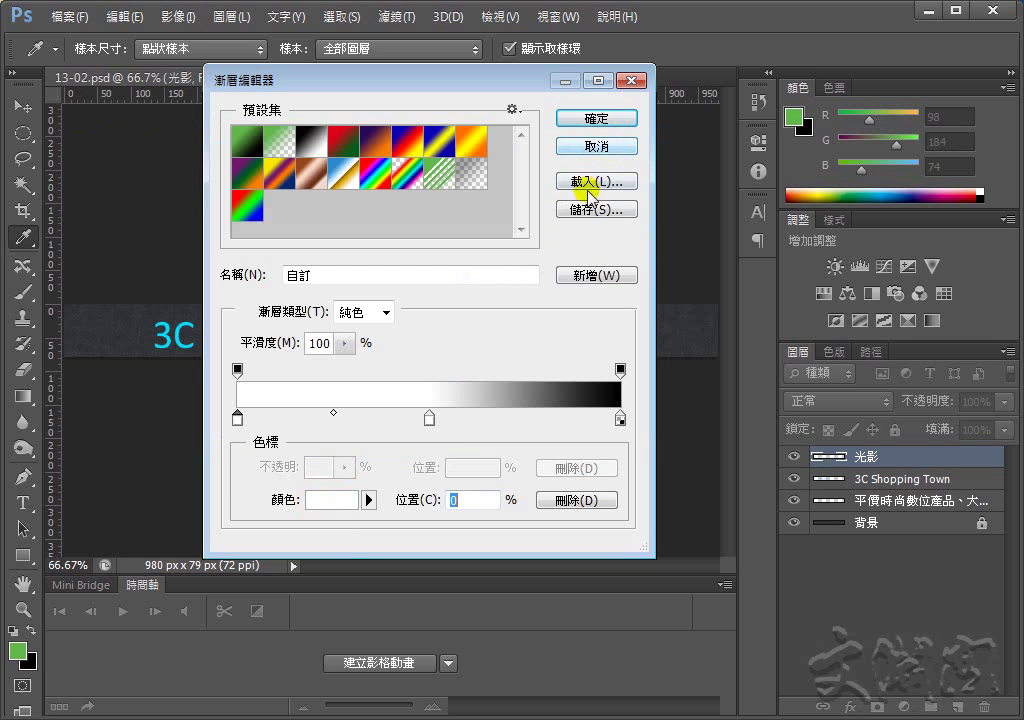
click(620, 418)
click(332, 498)
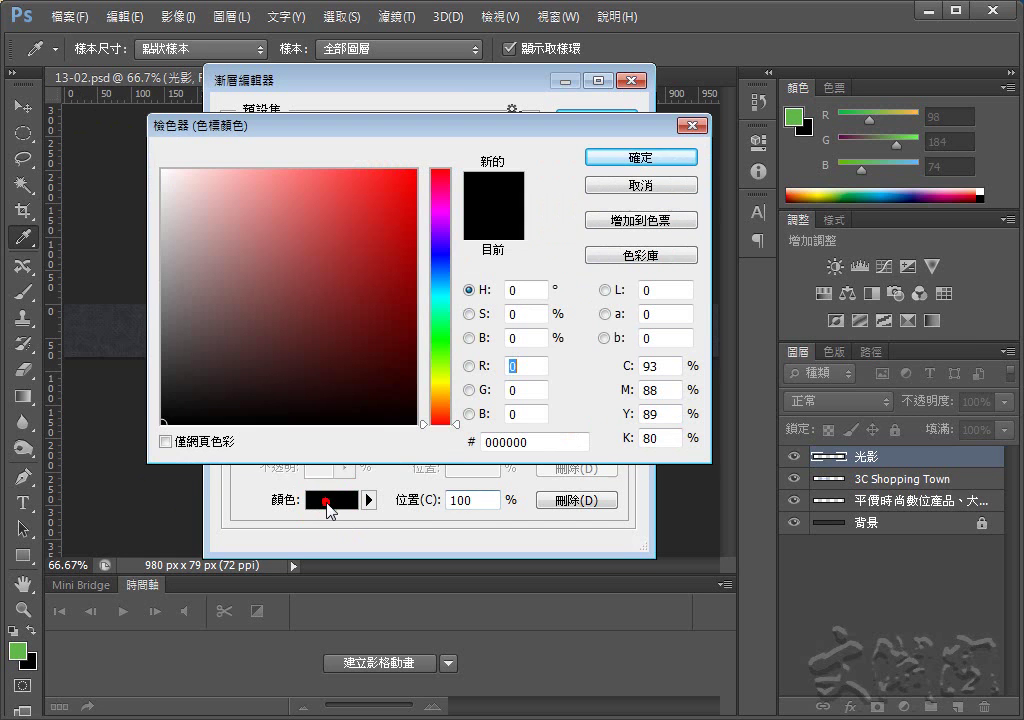
drag(263, 226, 103, 126)
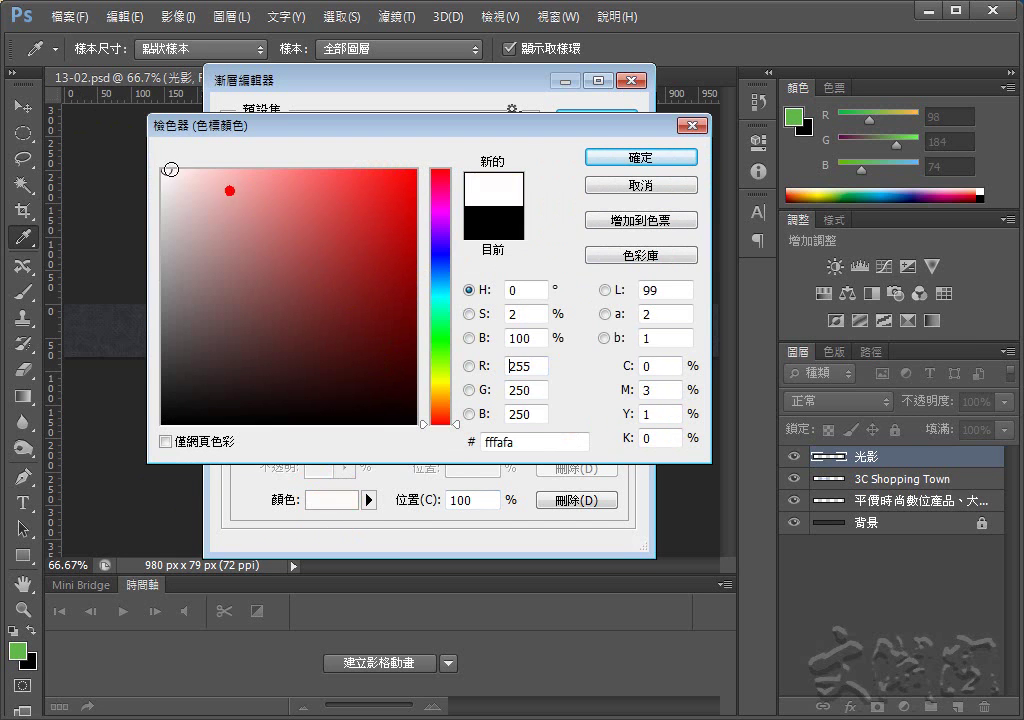
click(611, 152)
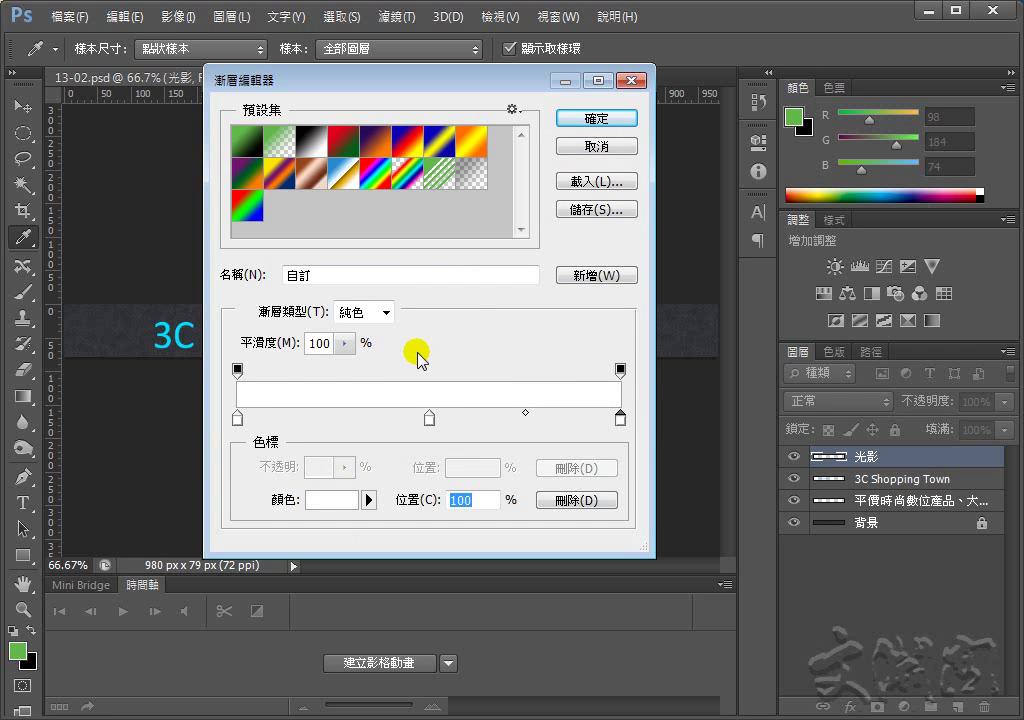
Add a middle opacity stop at 100%, set both end opacity stops to 0%, and confirm
click(427, 374)
text(0)
key(Tab)
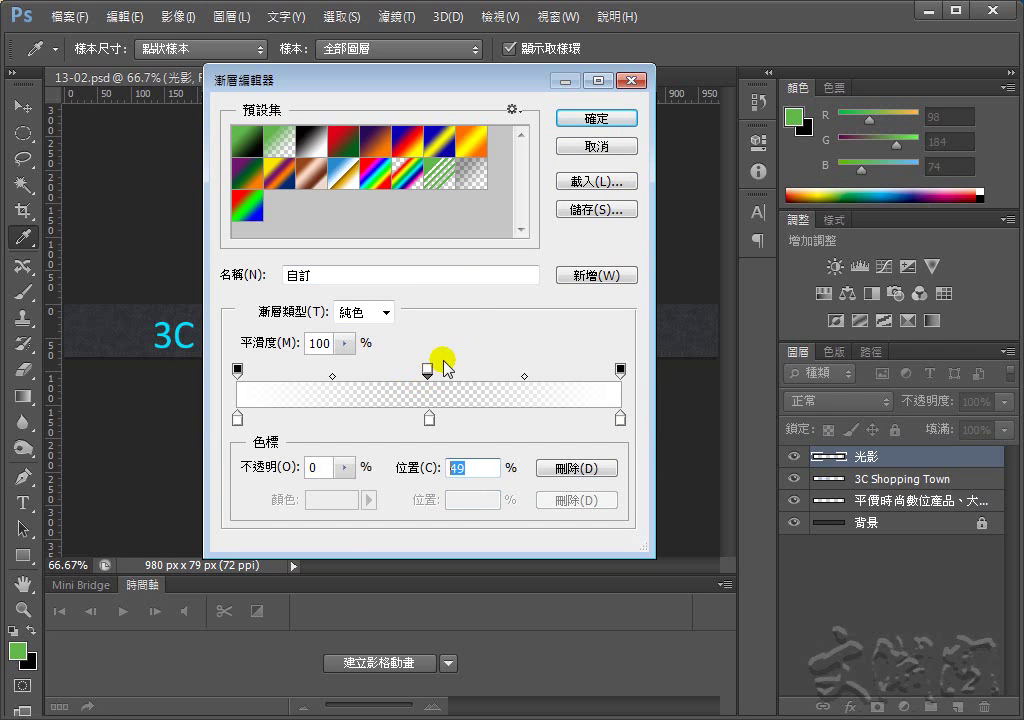
click(428, 371)
click(332, 468)
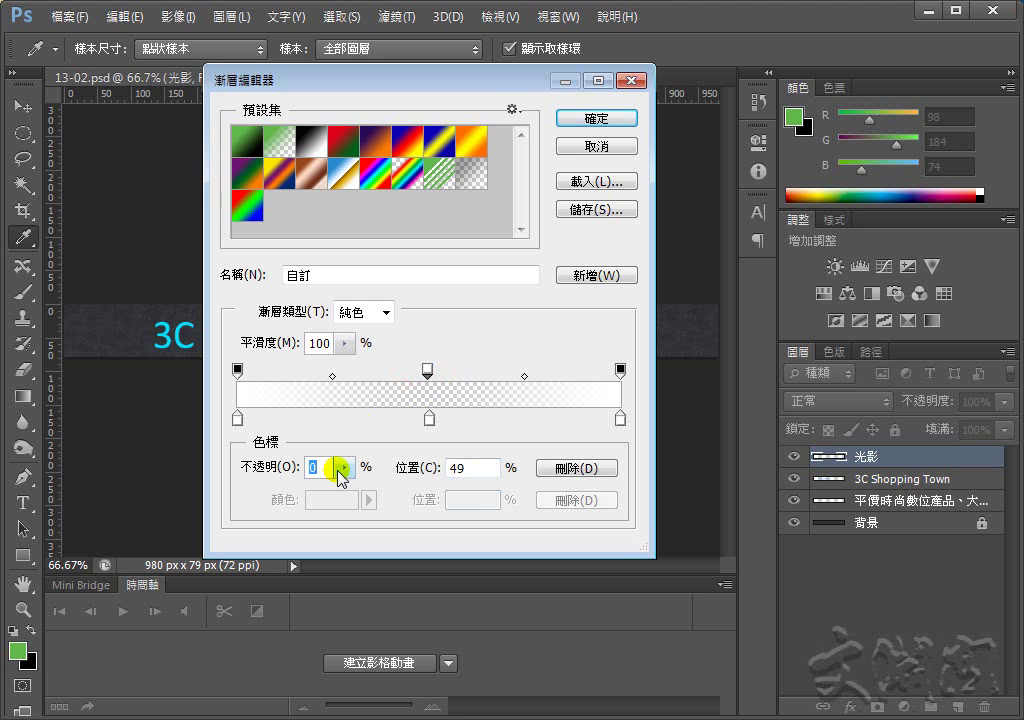
text(100)
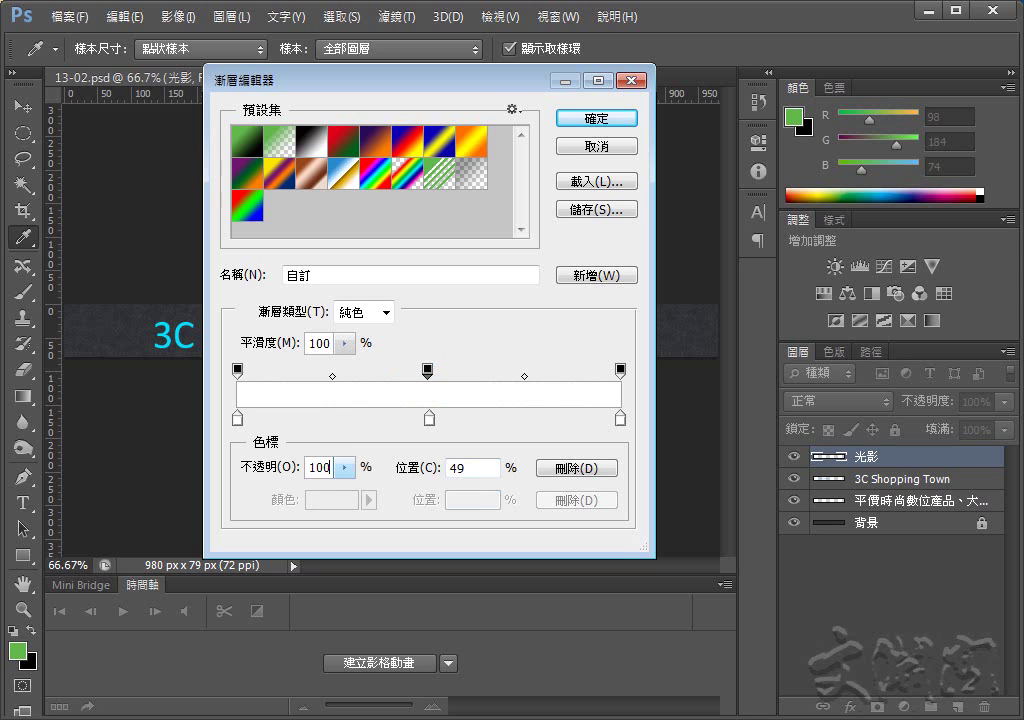
click(237, 371)
text(0)
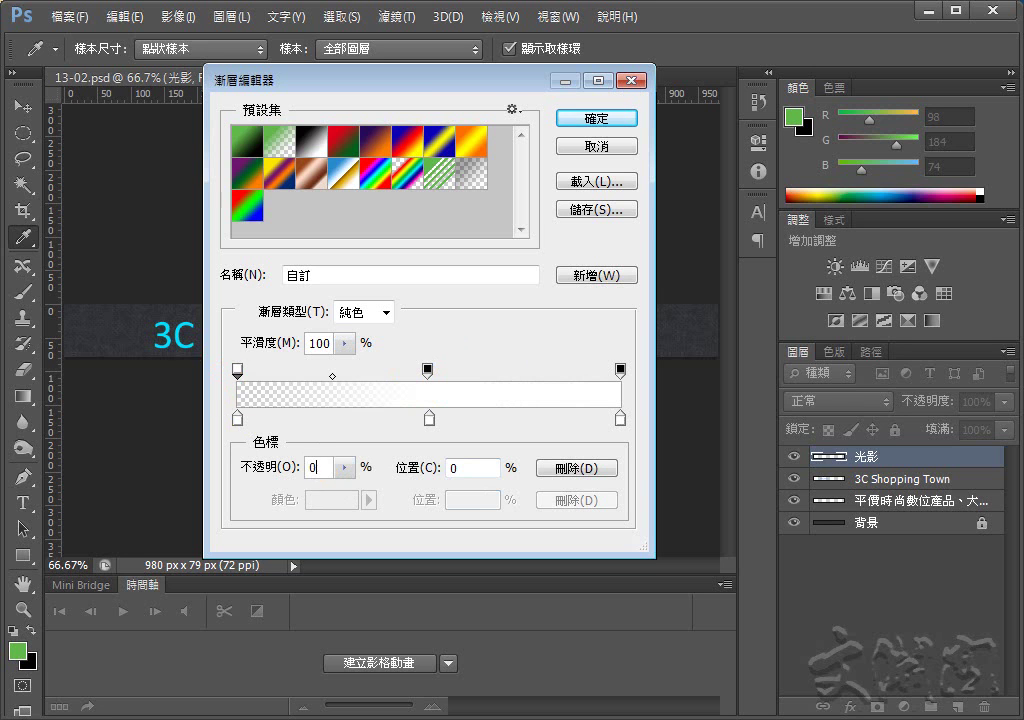
click(621, 371)
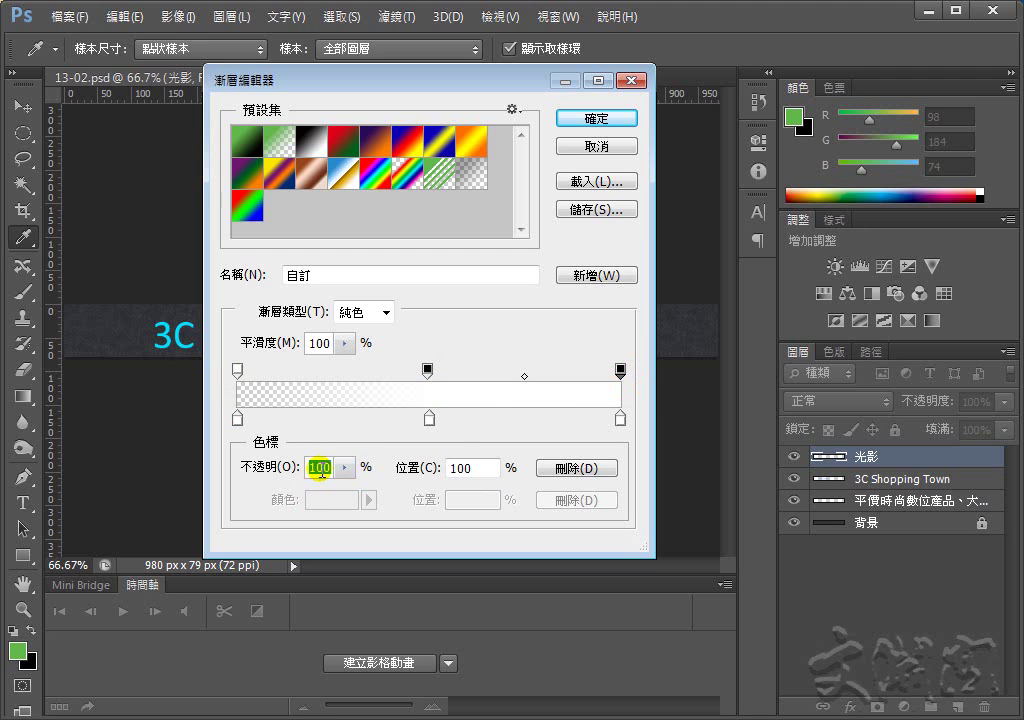
text(0)
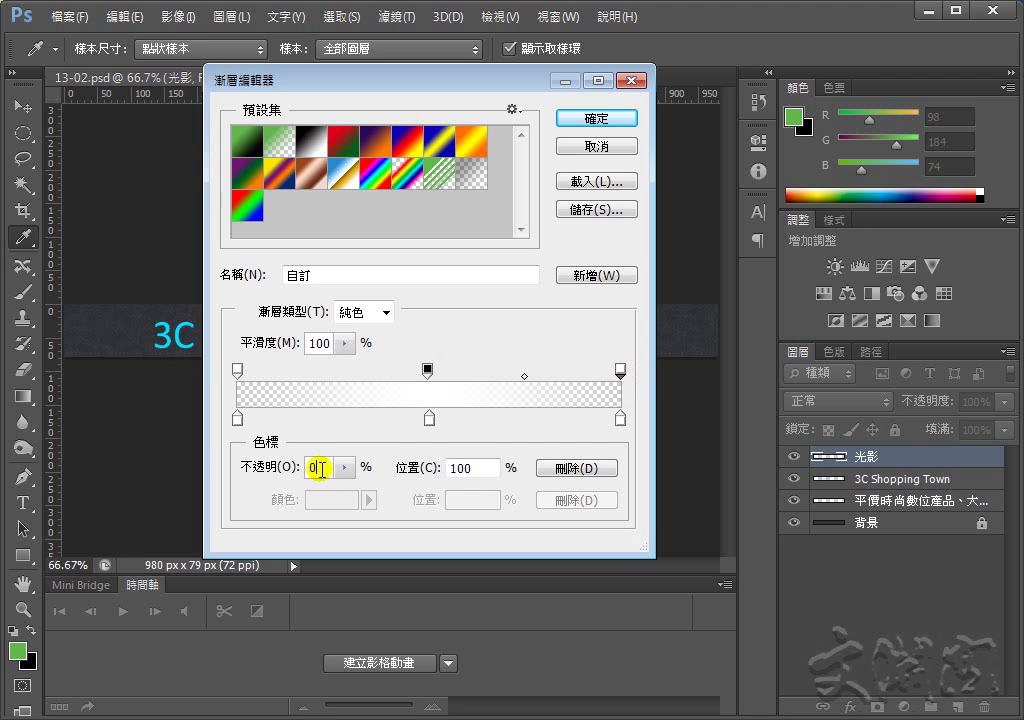
click(594, 118)
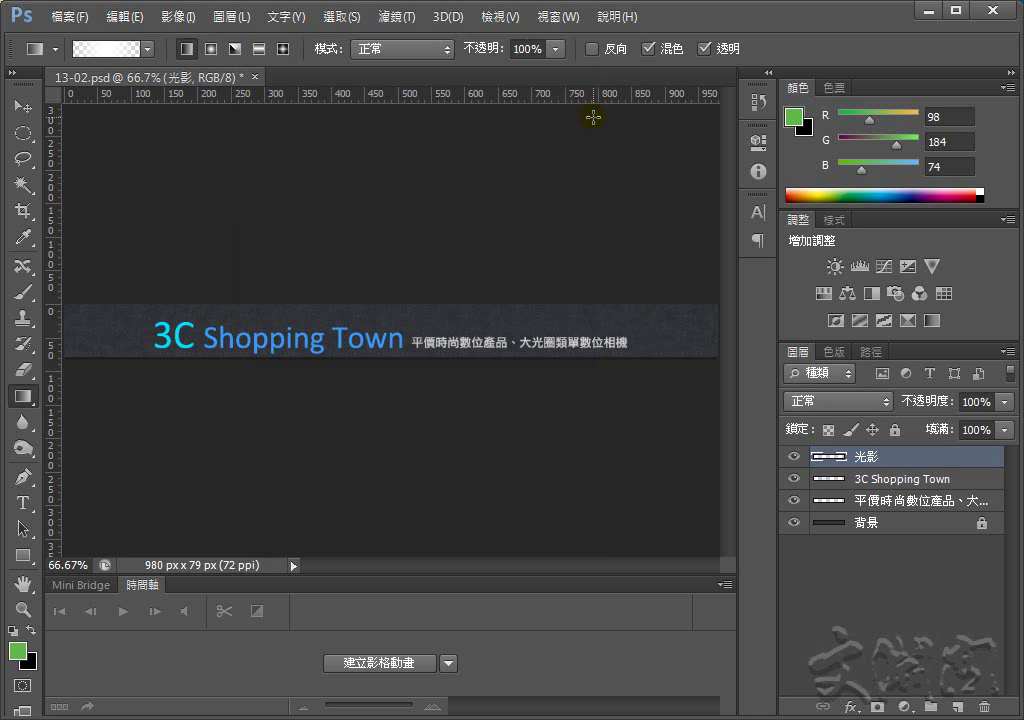
key(m)
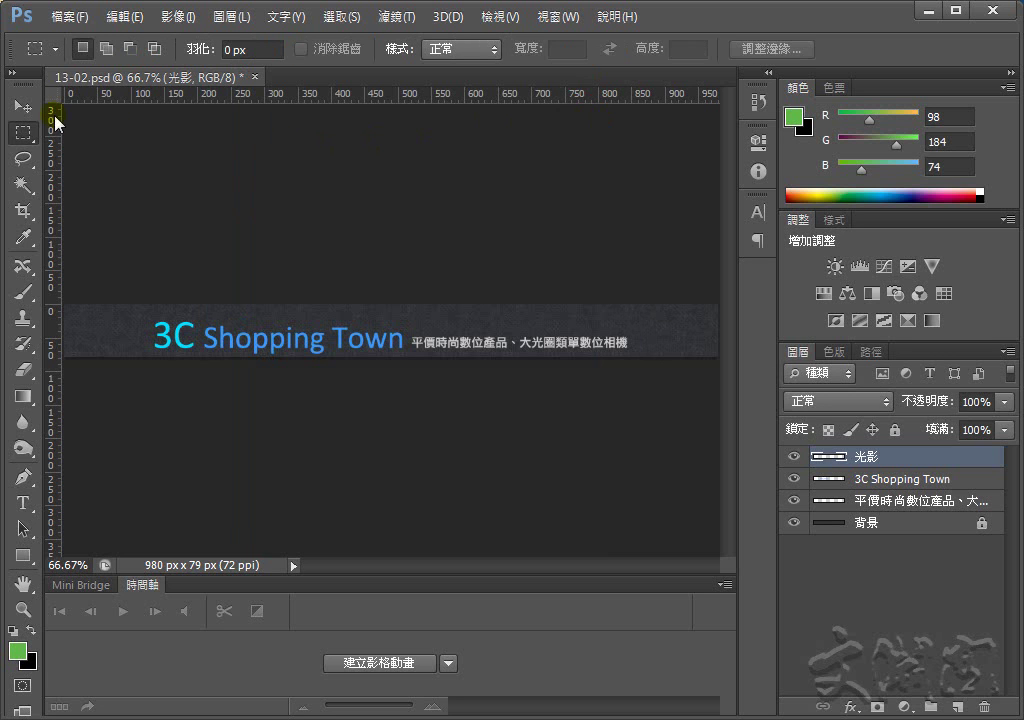
Select a small rectangle over the '3' of 3C and fill it with the highlight gradient
click(27, 138)
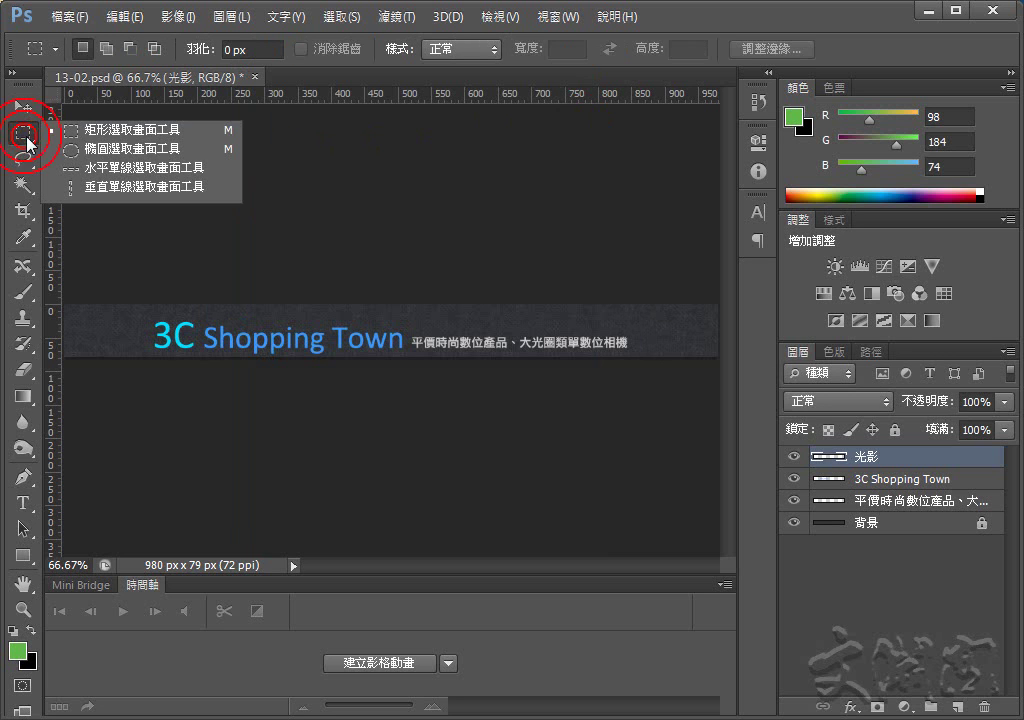
click(92, 136)
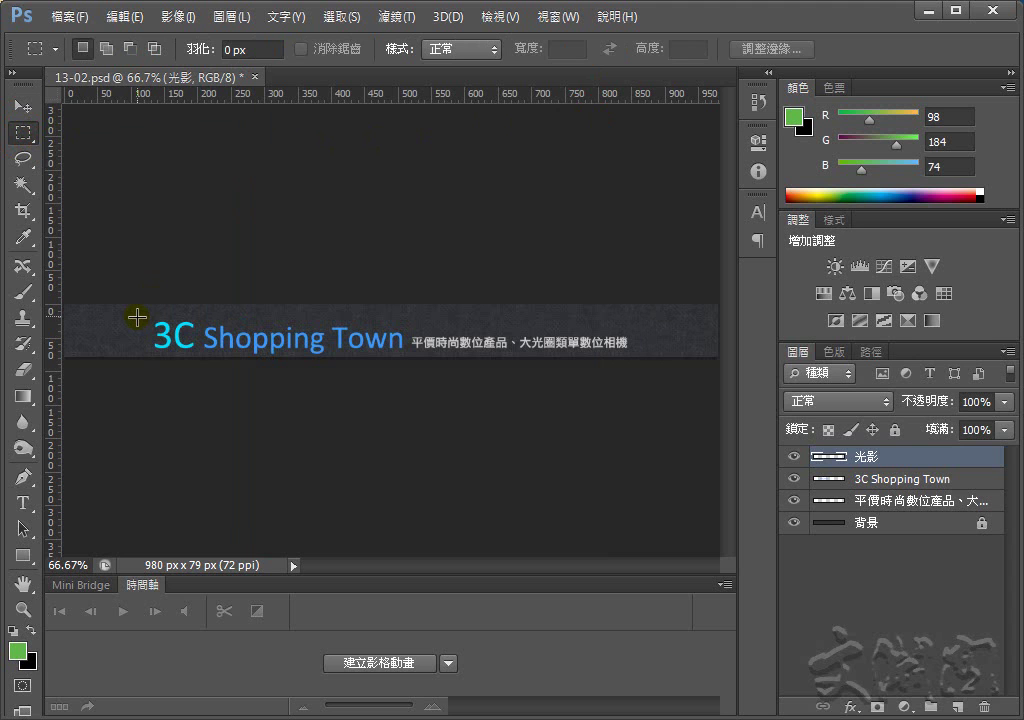
drag(141, 316, 171, 354)
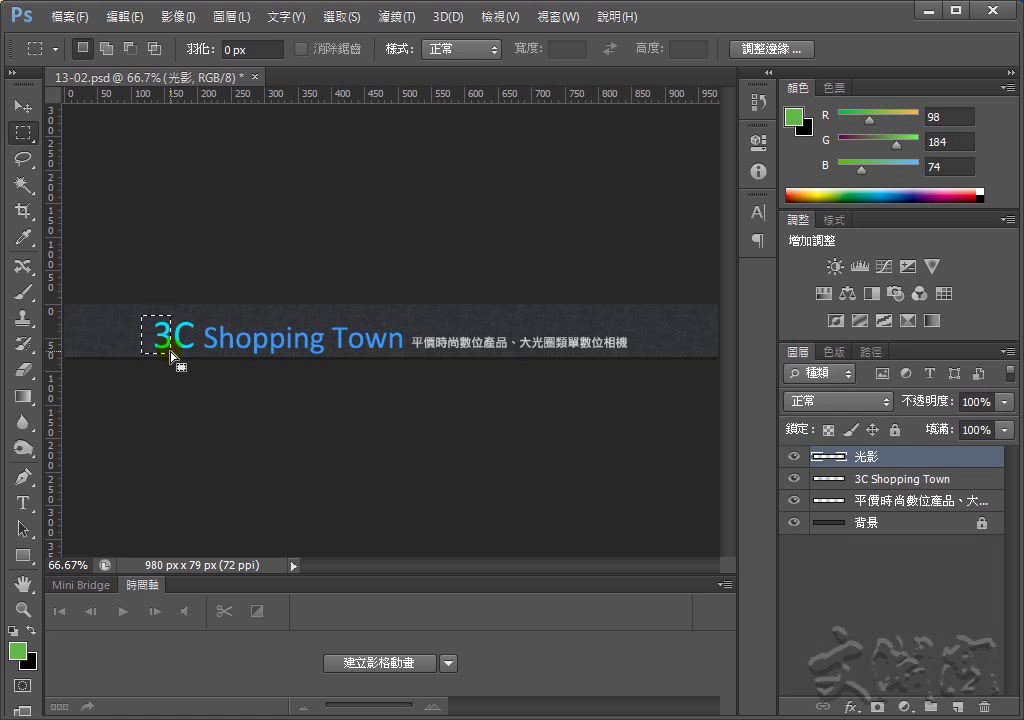
click(22, 395)
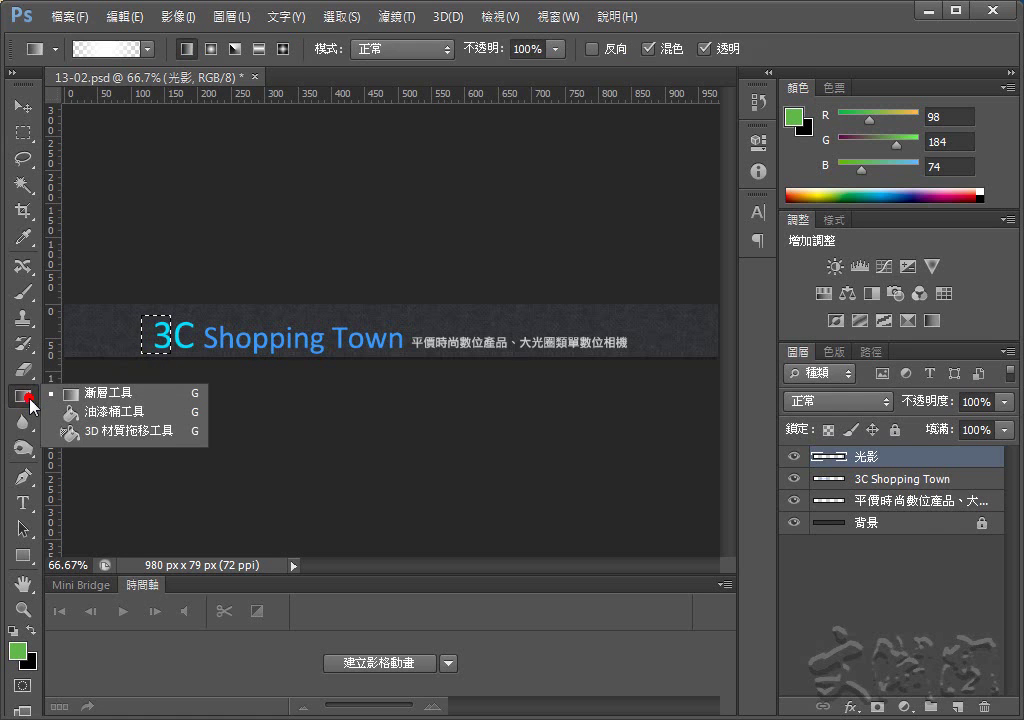
click(104, 397)
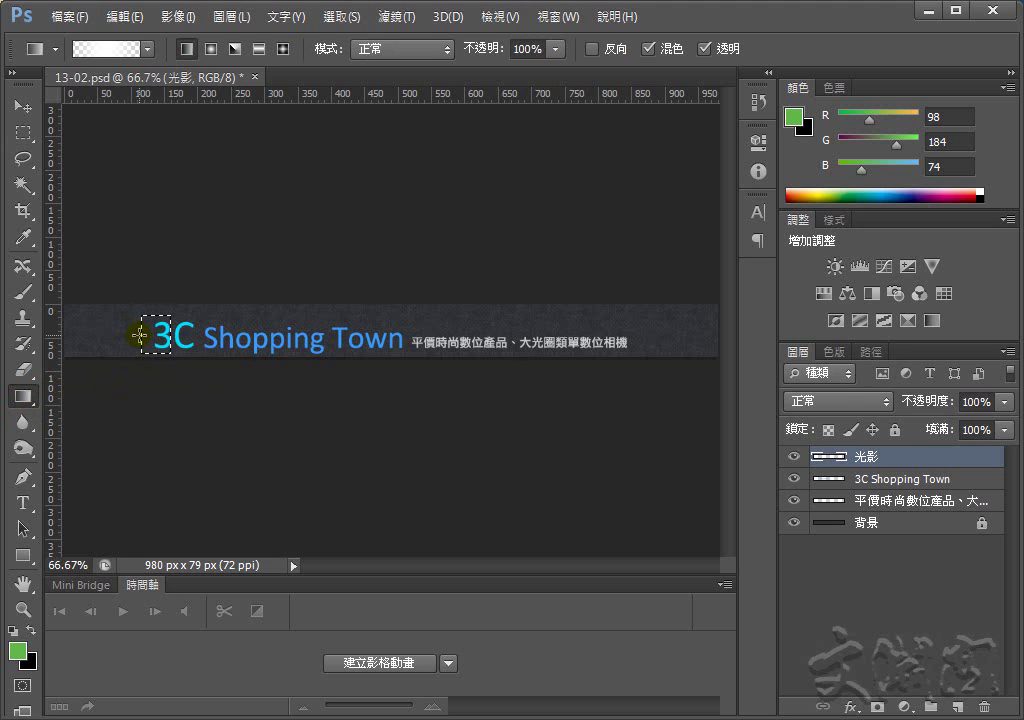
drag(140, 335, 171, 336)
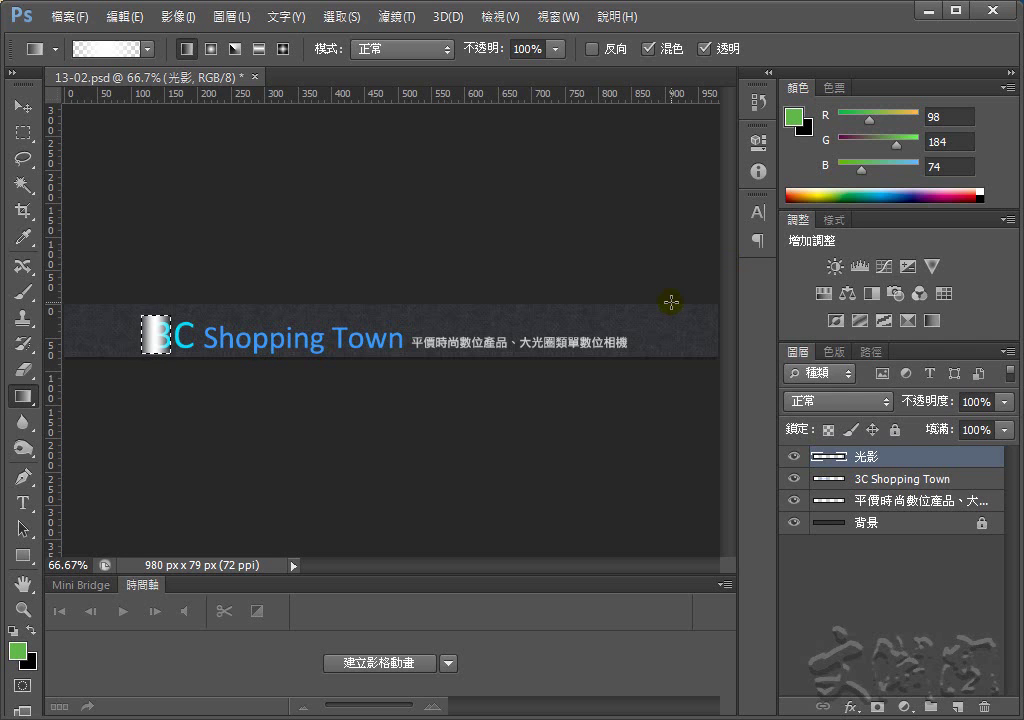
Rotate the highlight streak 45° with Free Transform and redraw the gradient fading rightward
key(ctrl+t)
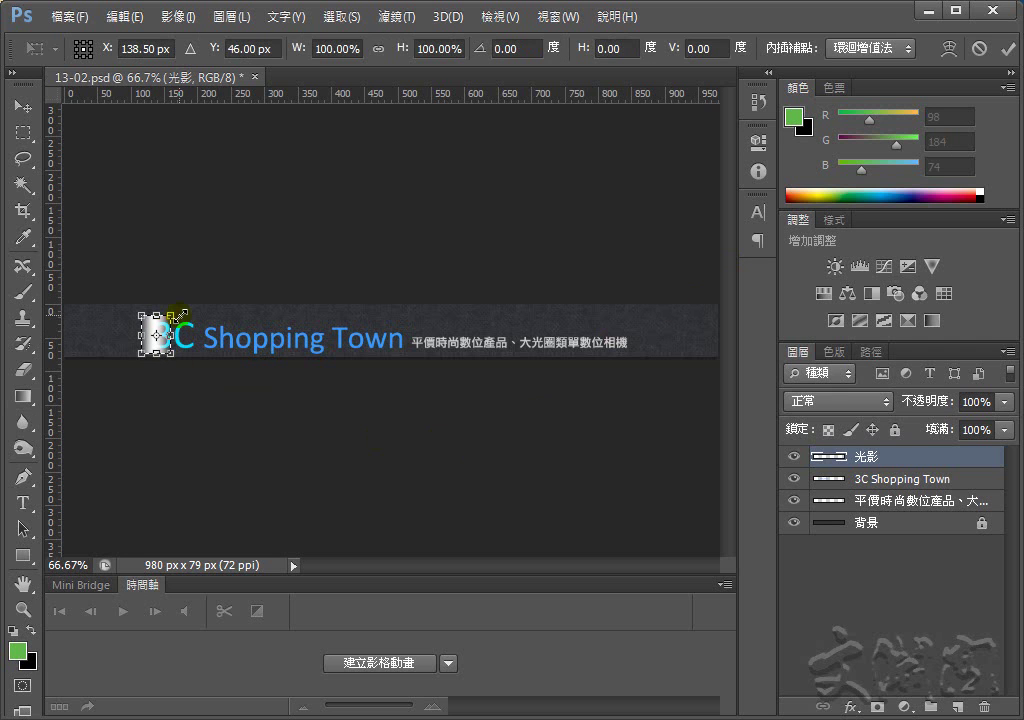
drag(177, 300, 192, 322)
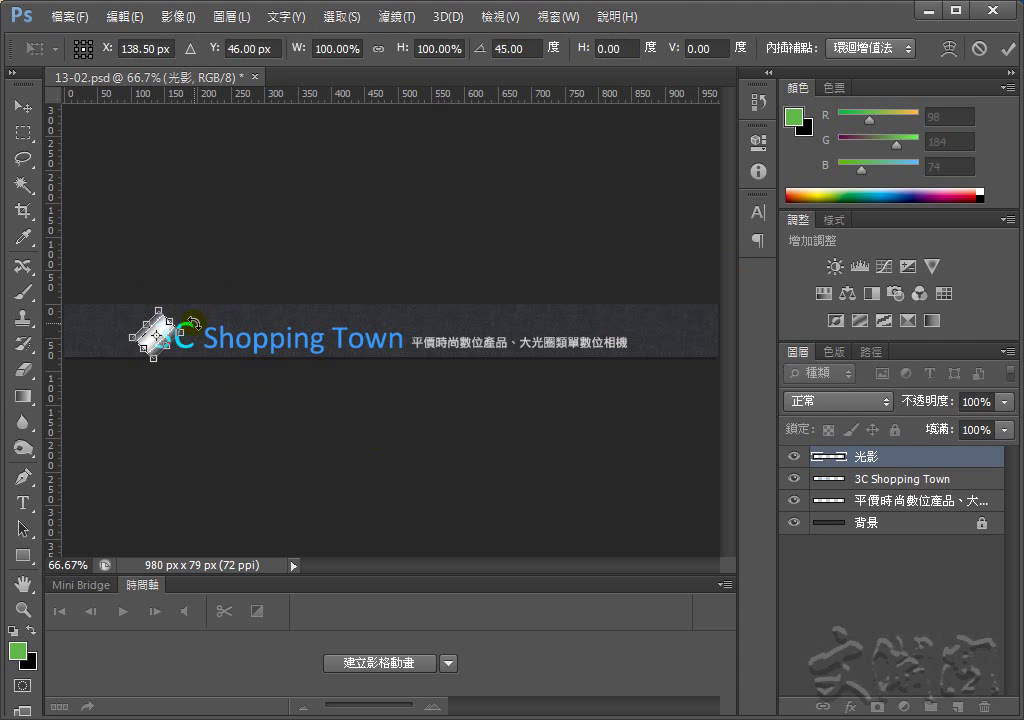
key(Return)
key(g)
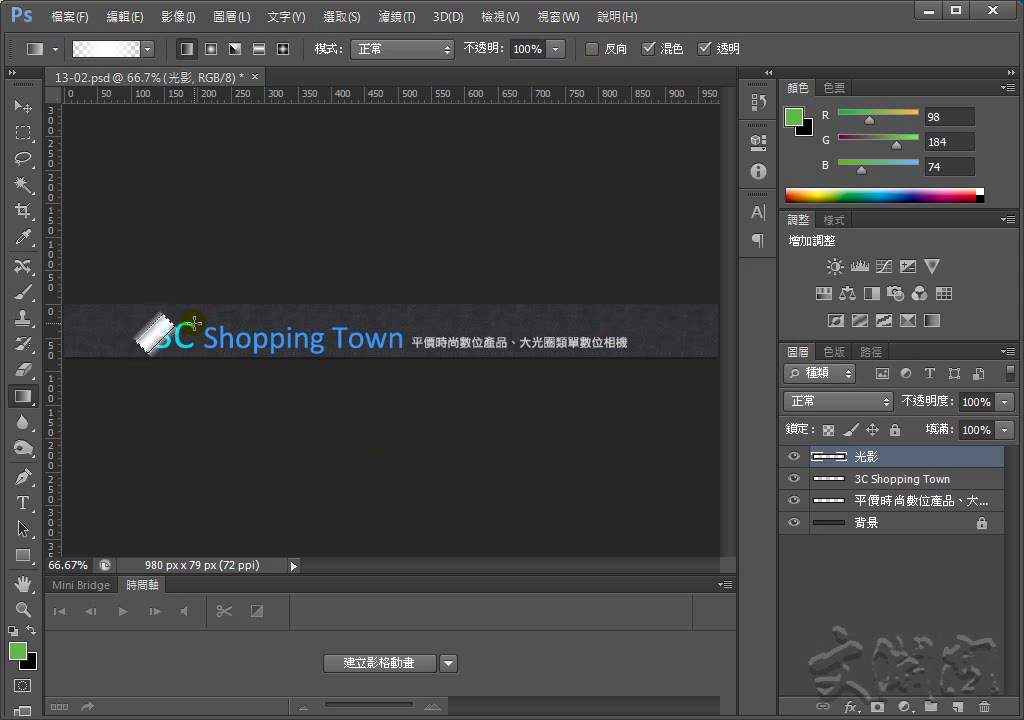
drag(145, 340, 194, 323)
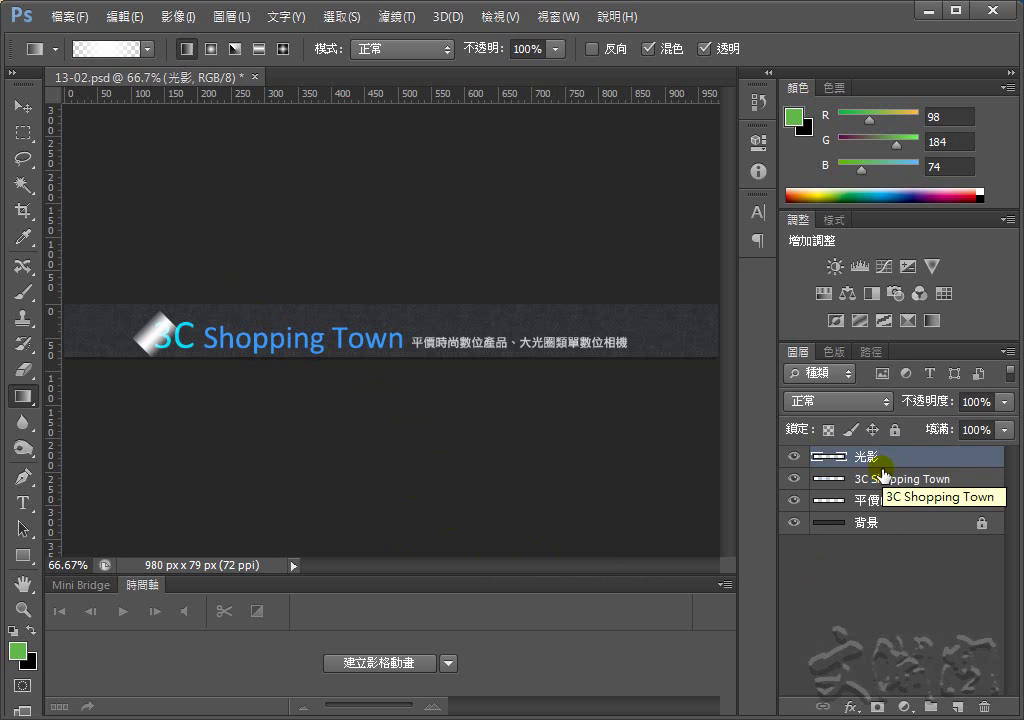
Clip the 光影 highlight layer to the 3C Shopping Town text layer so it shows only inside the letters
drag(881, 470, 880, 461)
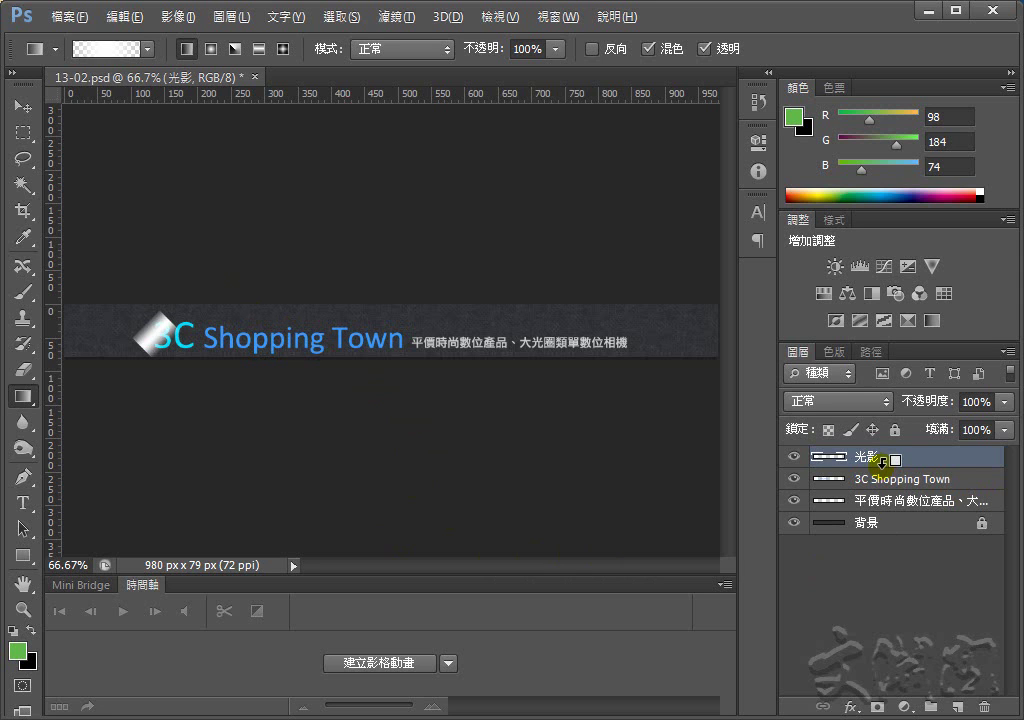
alt+click(881, 463)
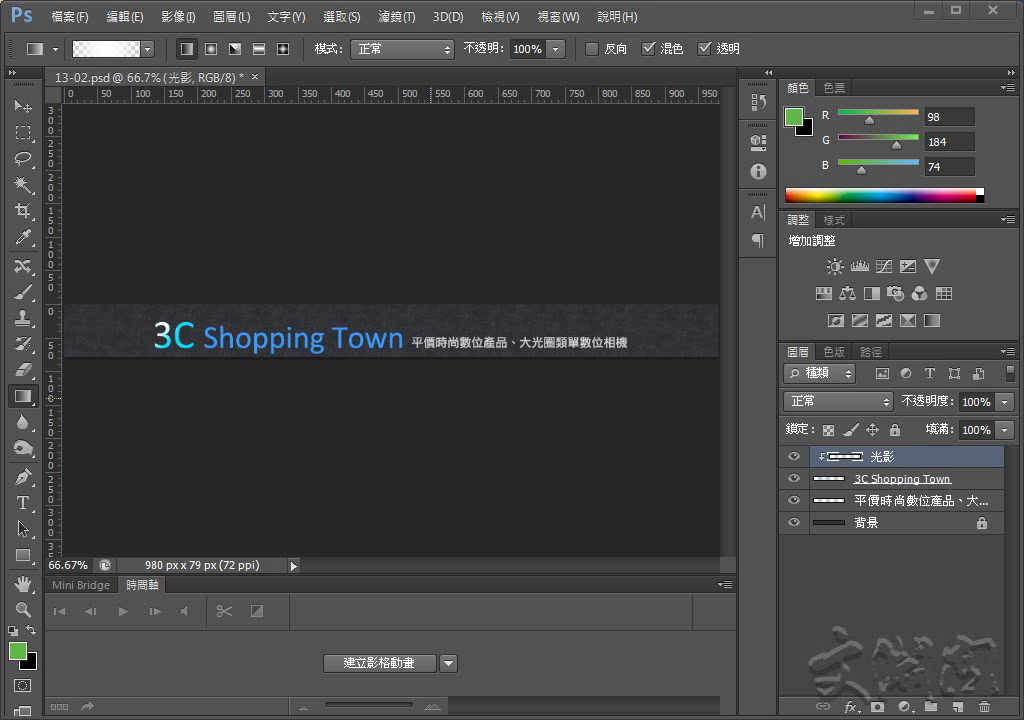
Create a frame animation from the banner and duplicate frame 1 to make frame 2
click(448, 664)
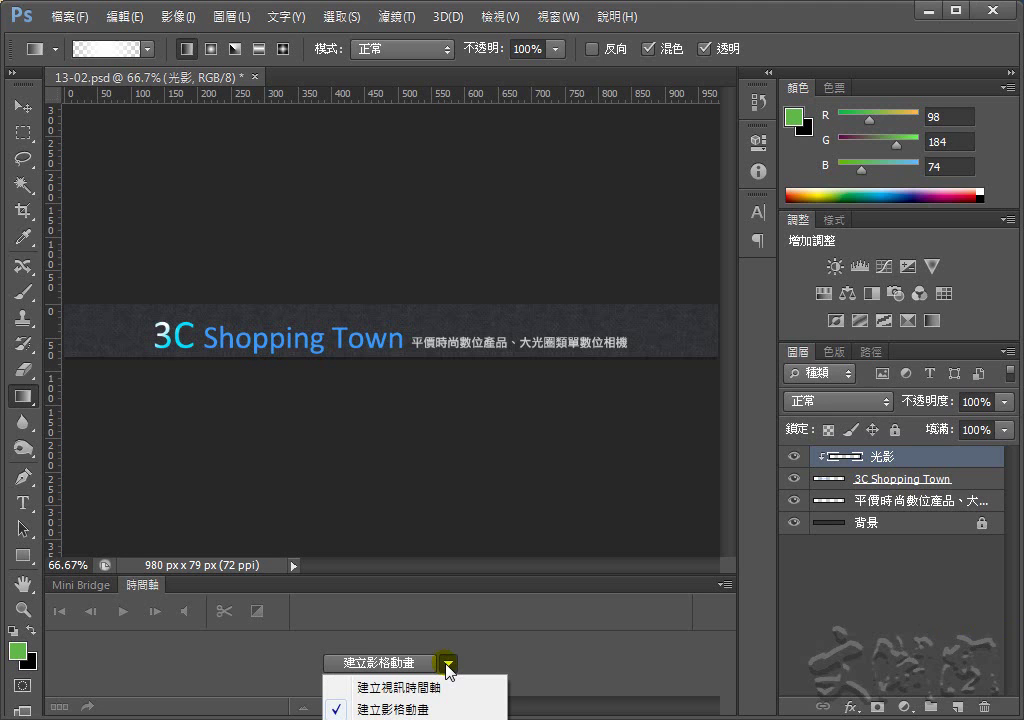
click(450, 709)
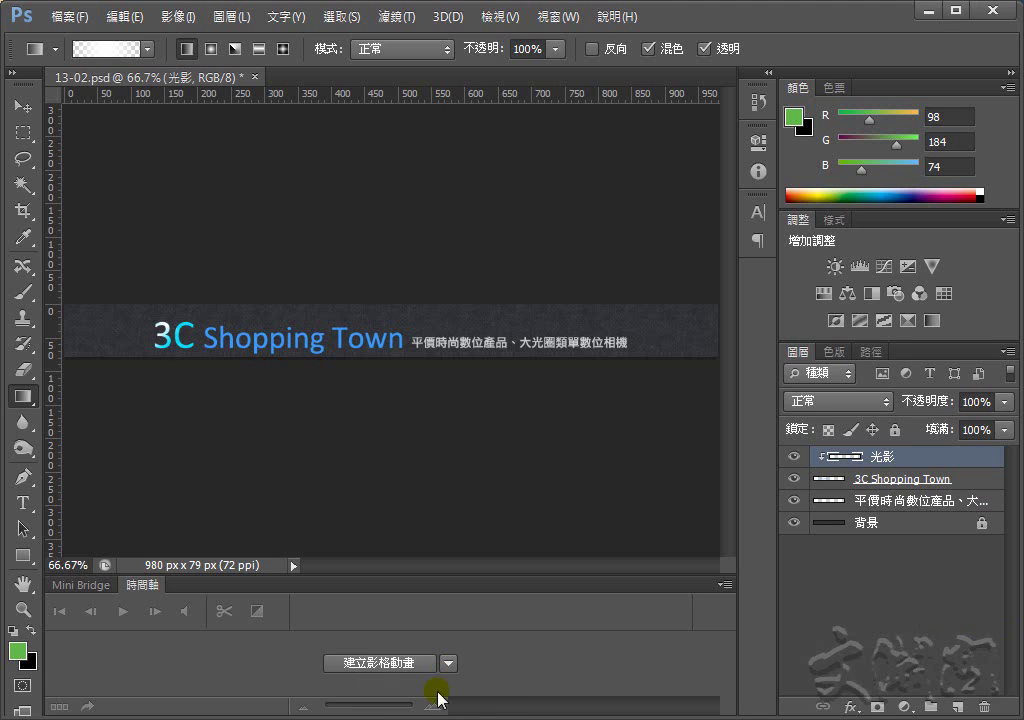
click(386, 663)
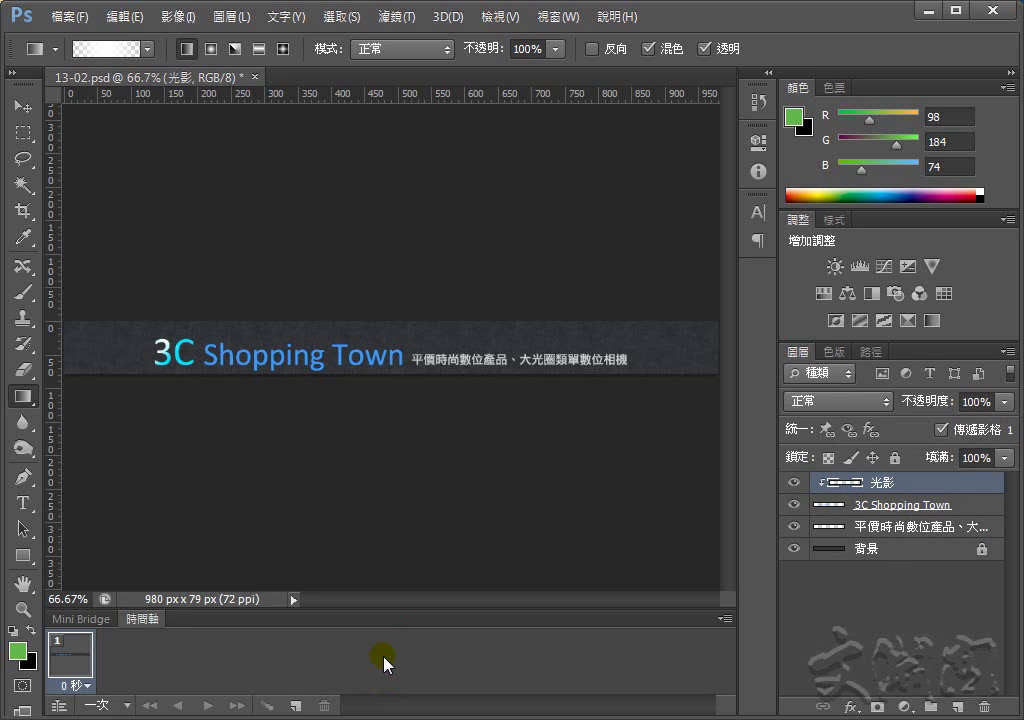
click(296, 705)
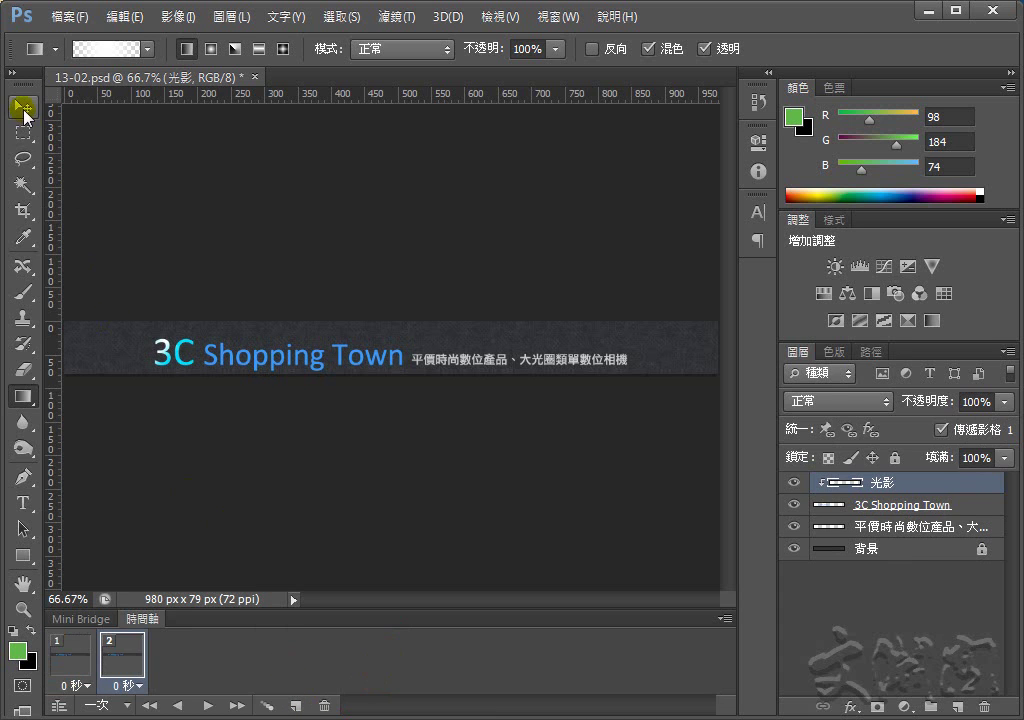
On frame 2, slide the 光影 highlight 369 px right to the end of 'Town' with the Move tool
click(23, 106)
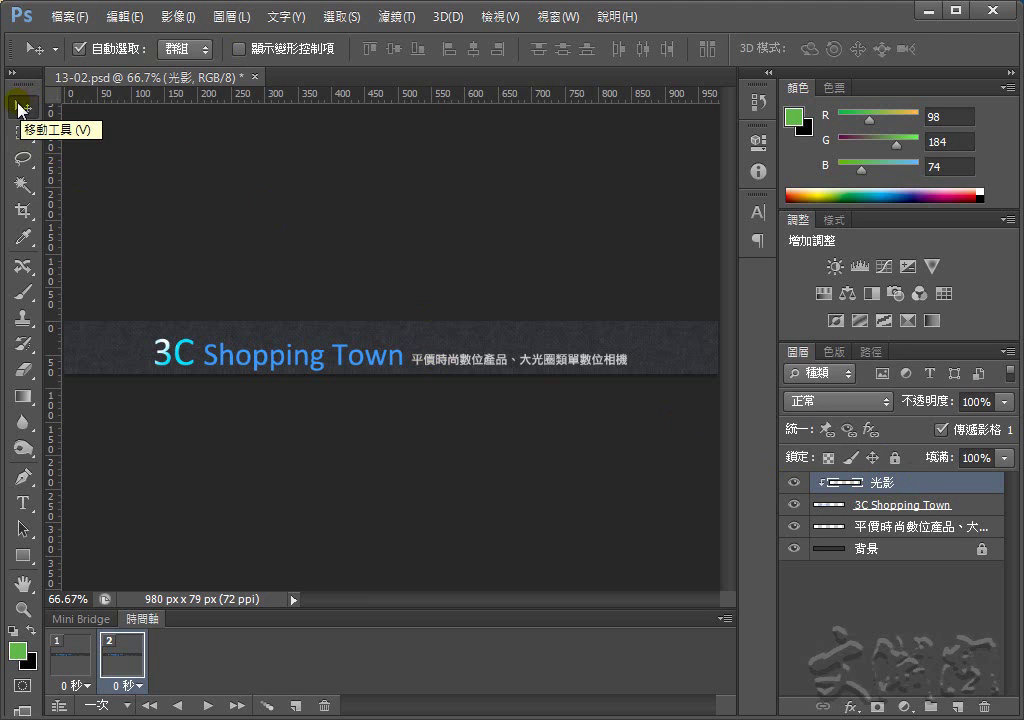
click(240, 49)
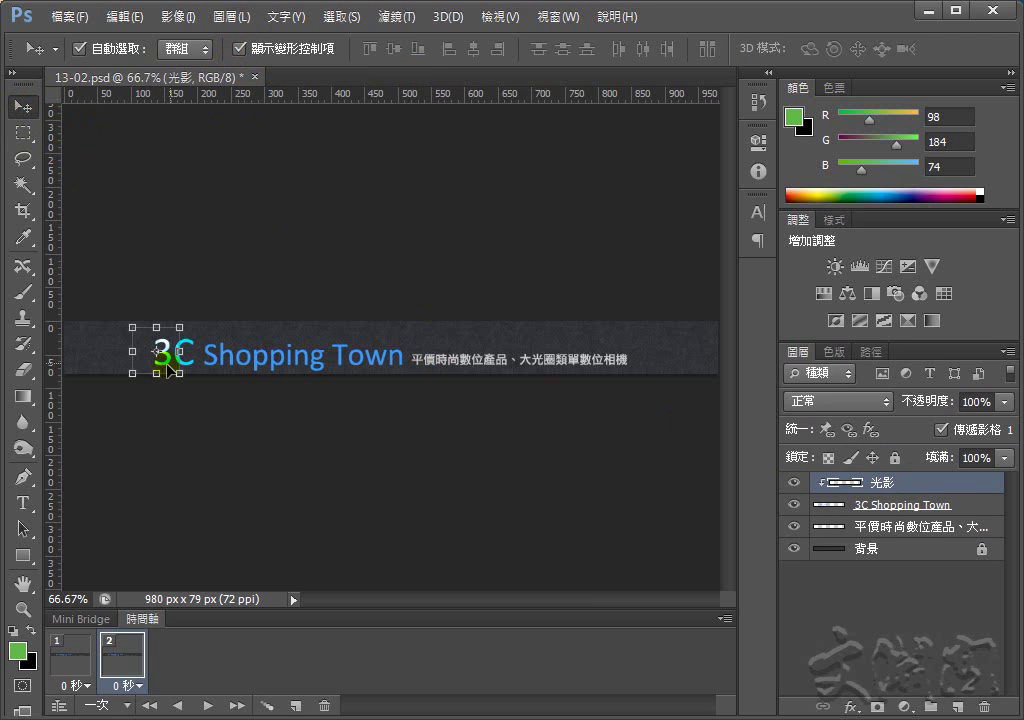
drag(160, 350, 438, 357)
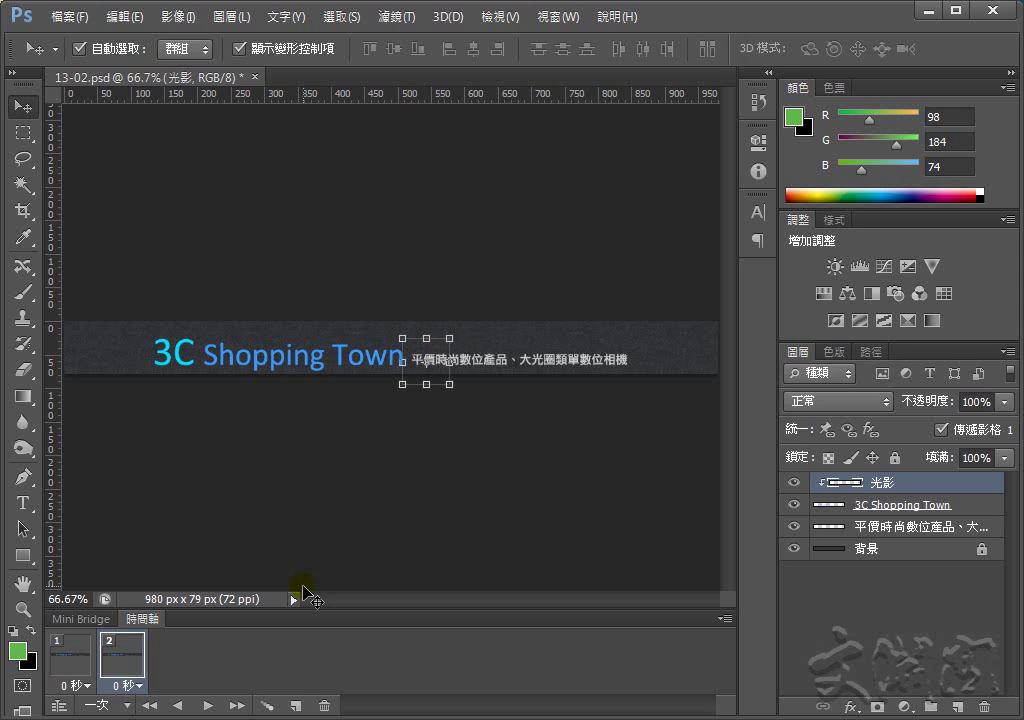
Tween 10 in-between frames from the previous frame across all layers
click(265, 706)
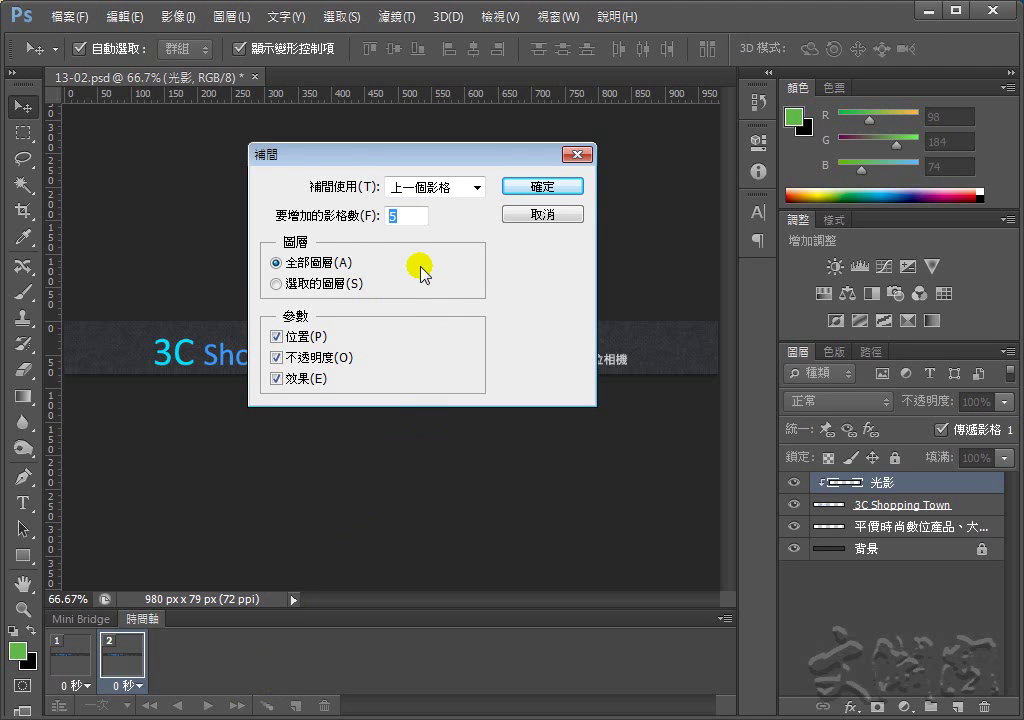
text(10)
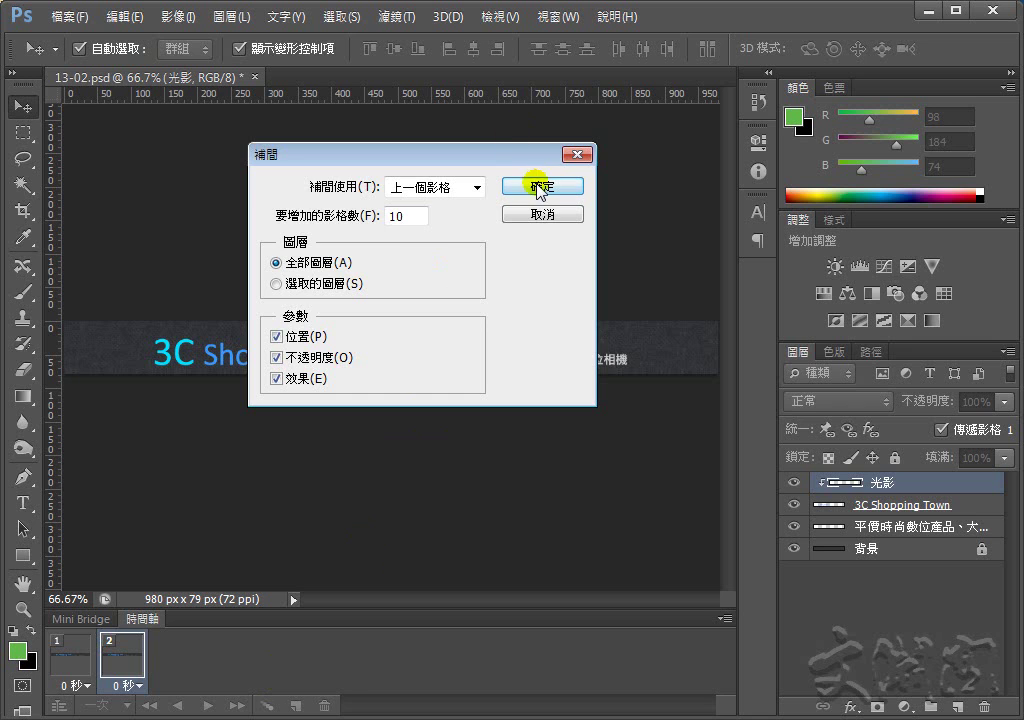
click(537, 186)
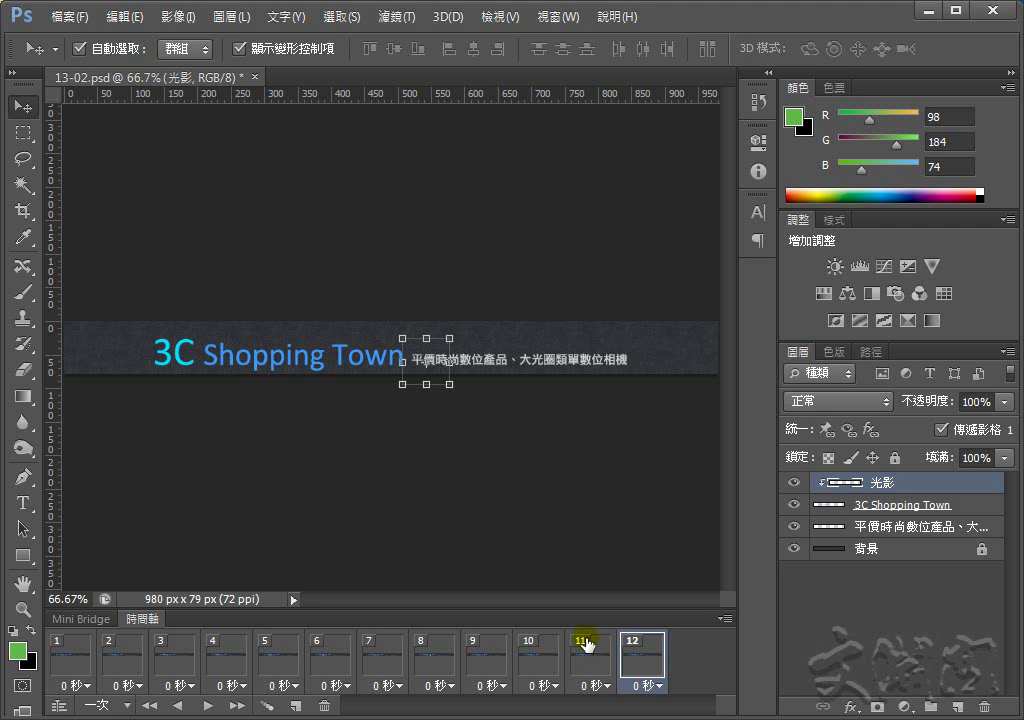
Give frames 1–11 a custom 0.02 second delay
click(68, 662)
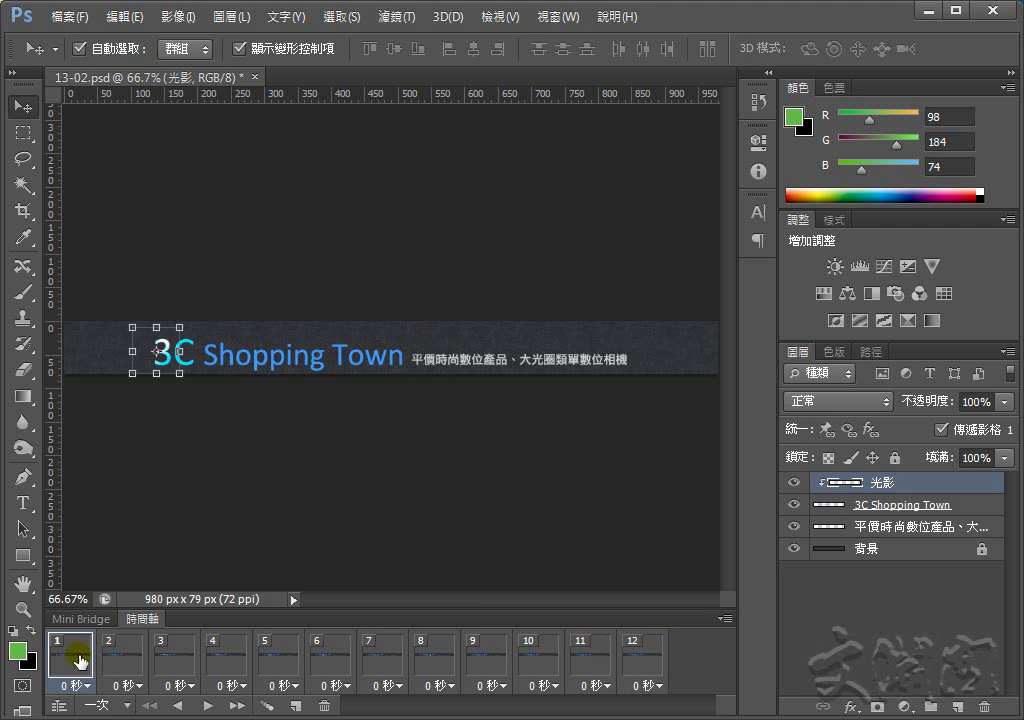
shift+click(594, 662)
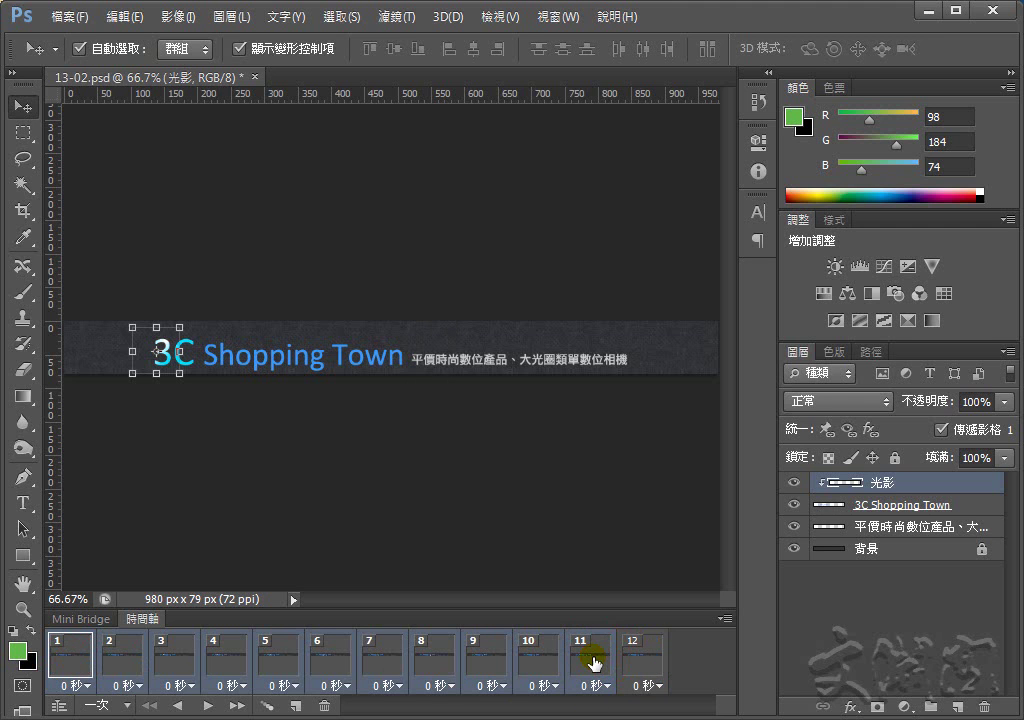
click(190, 687)
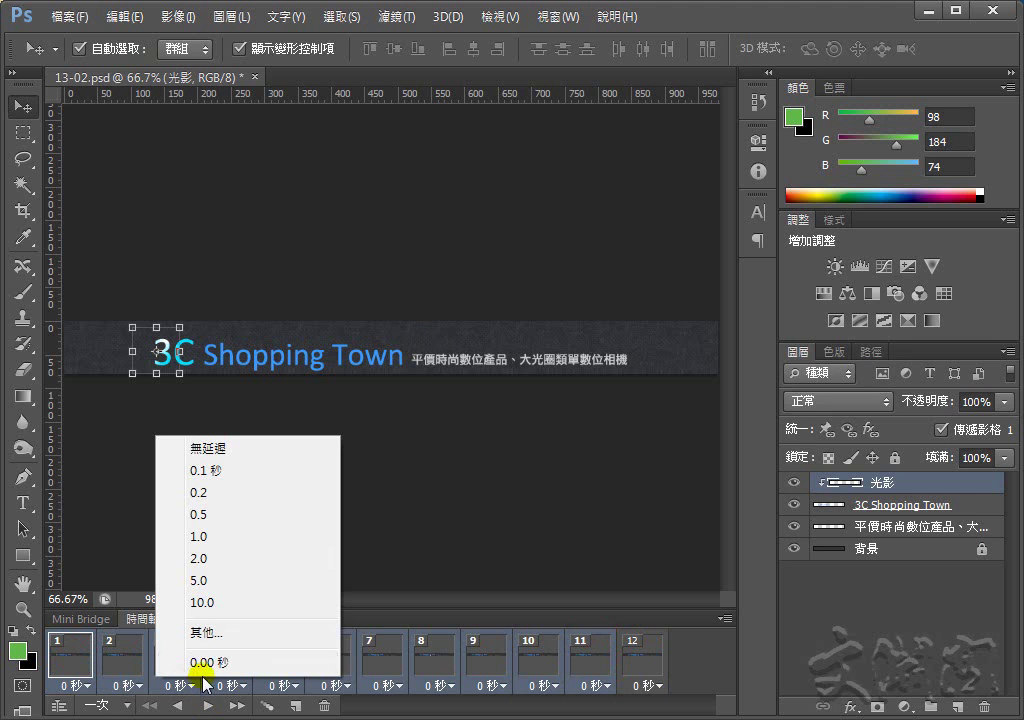
click(210, 633)
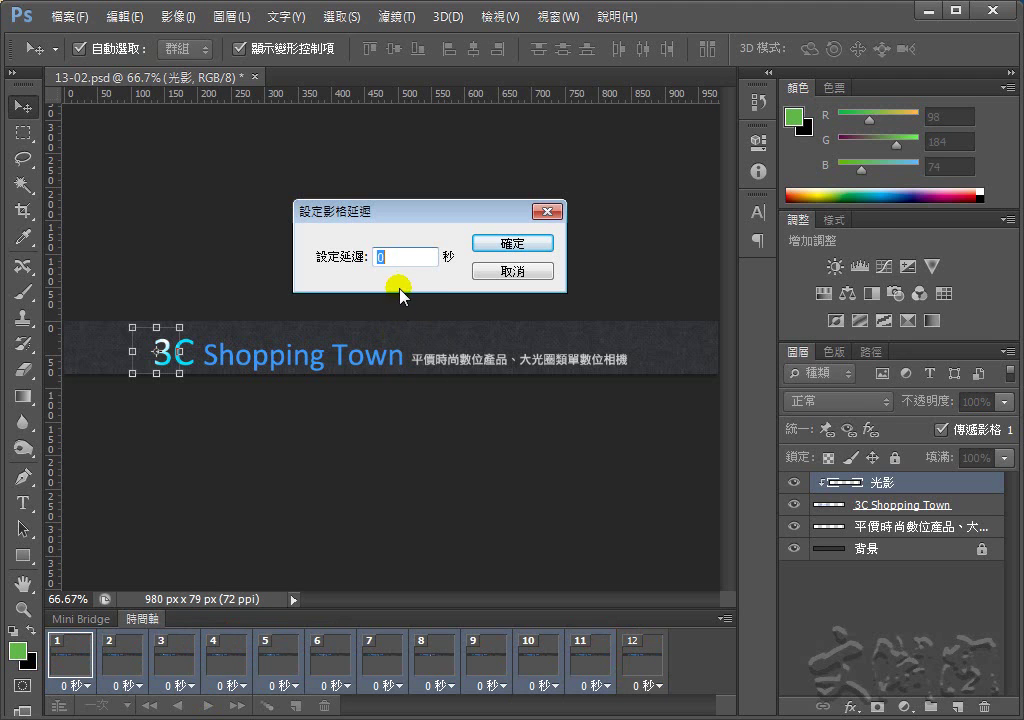
text(0.02)
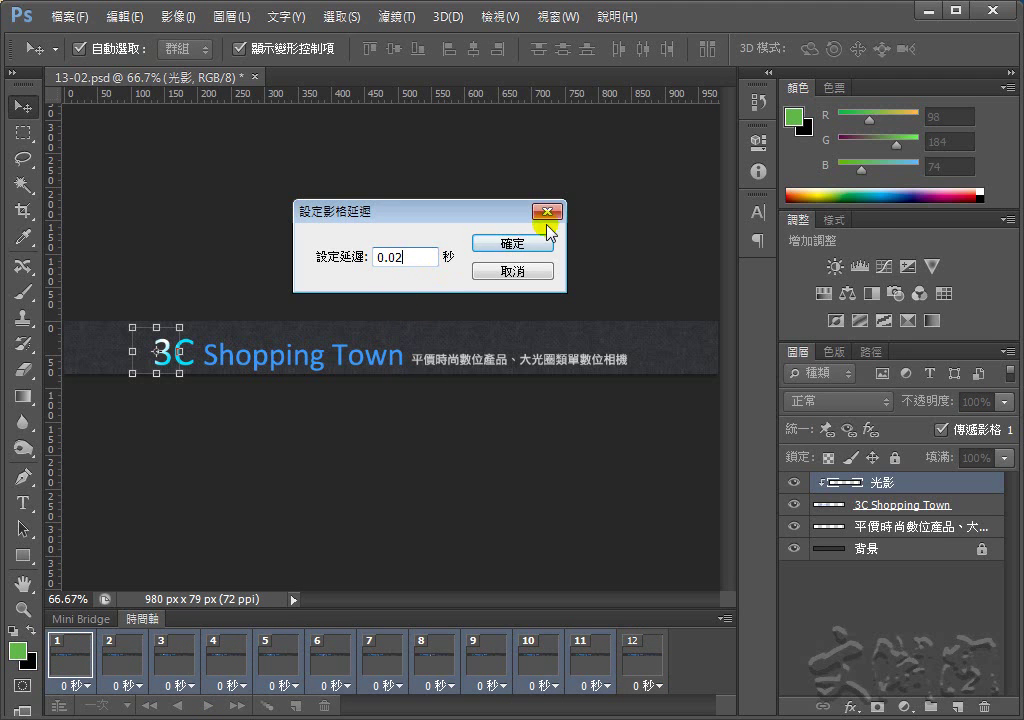
click(522, 245)
Hold frame 12 for 2 seconds and set the animation to loop forever
click(650, 665)
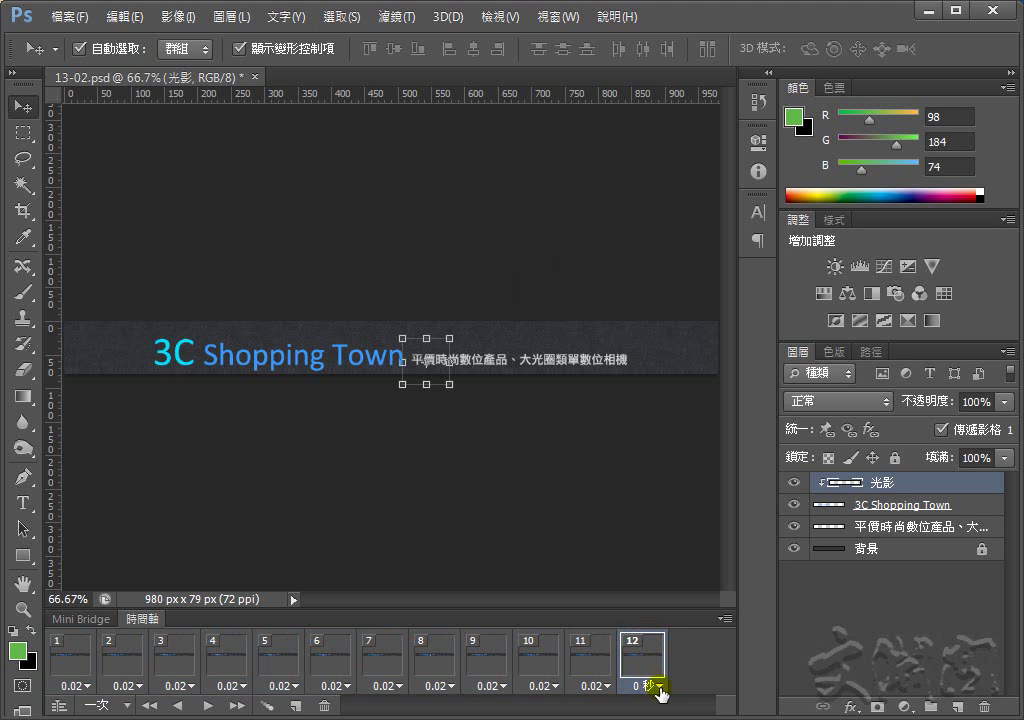
click(659, 688)
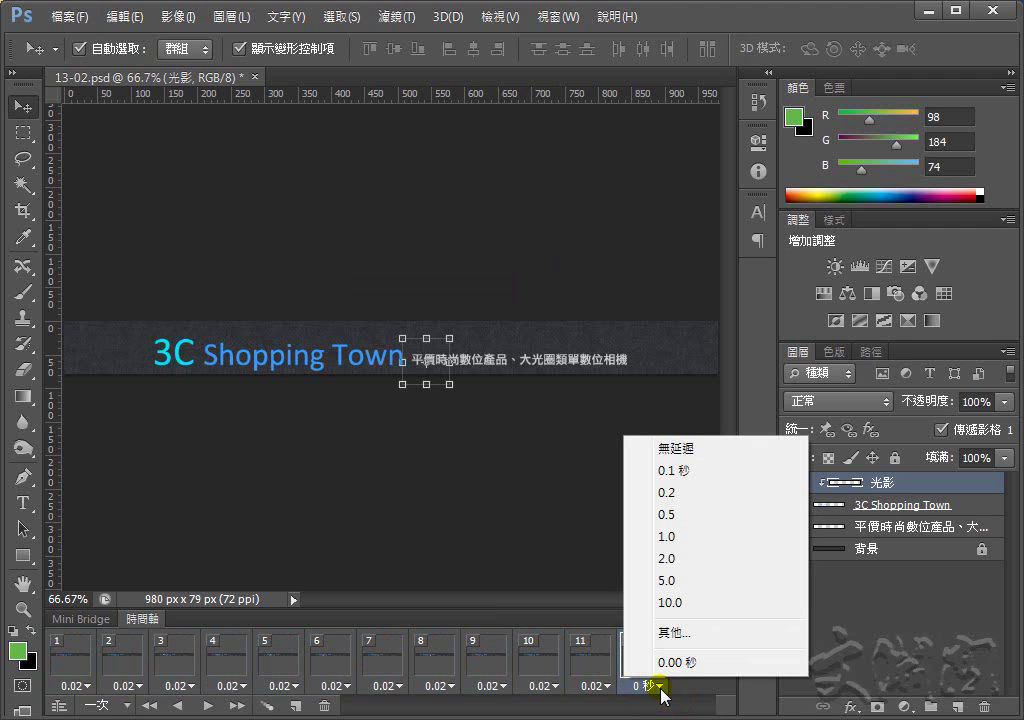
click(692, 562)
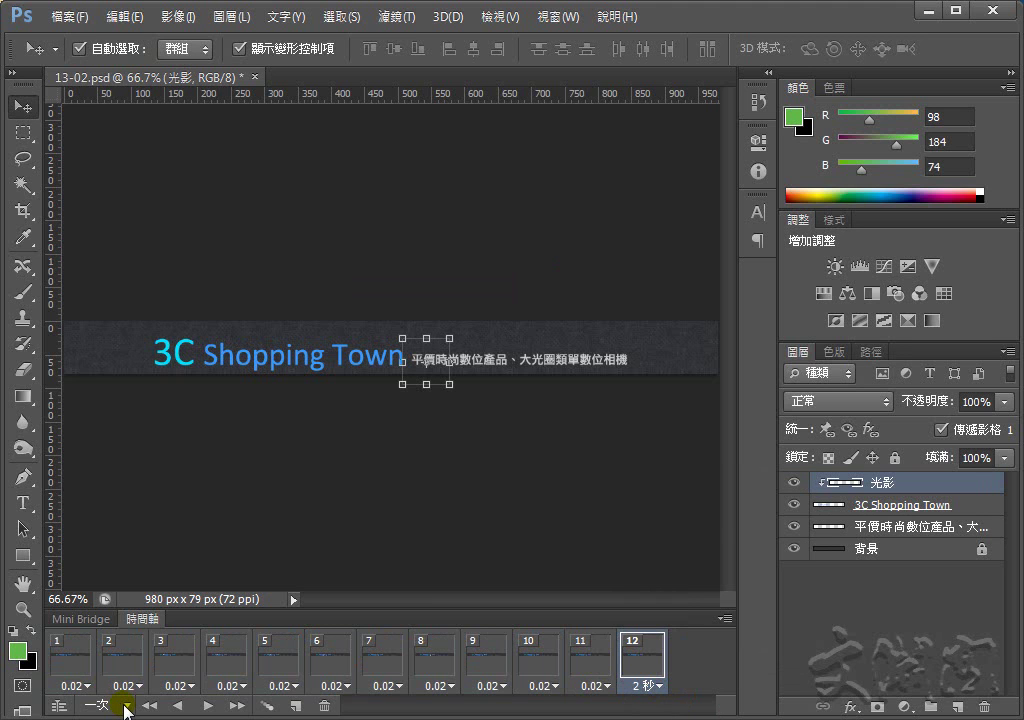
click(125, 707)
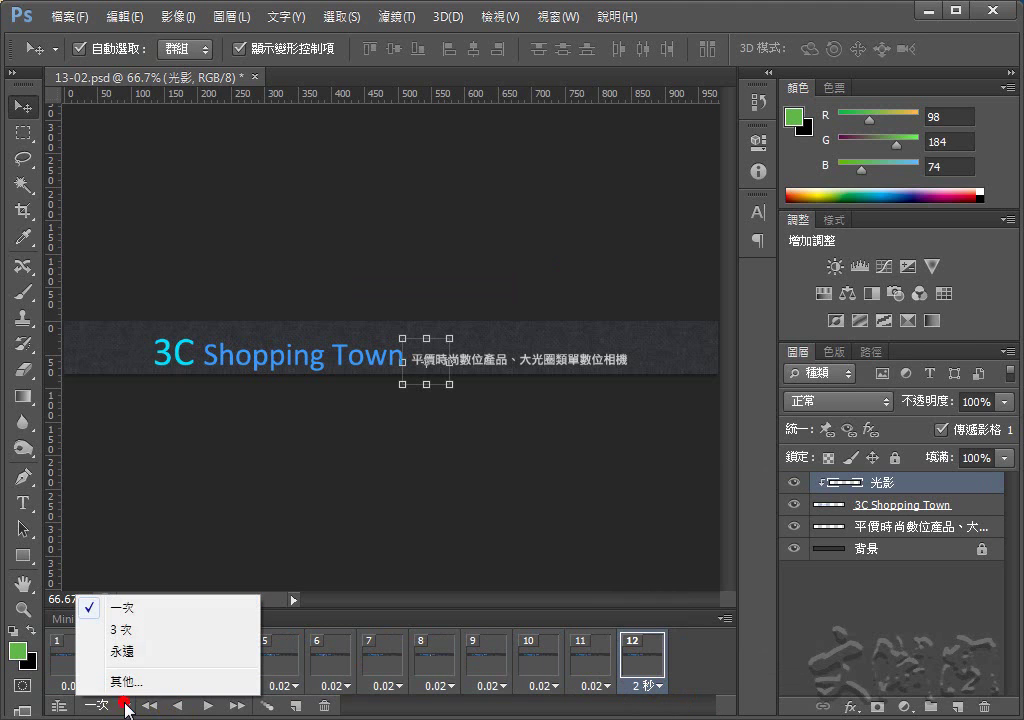
click(132, 649)
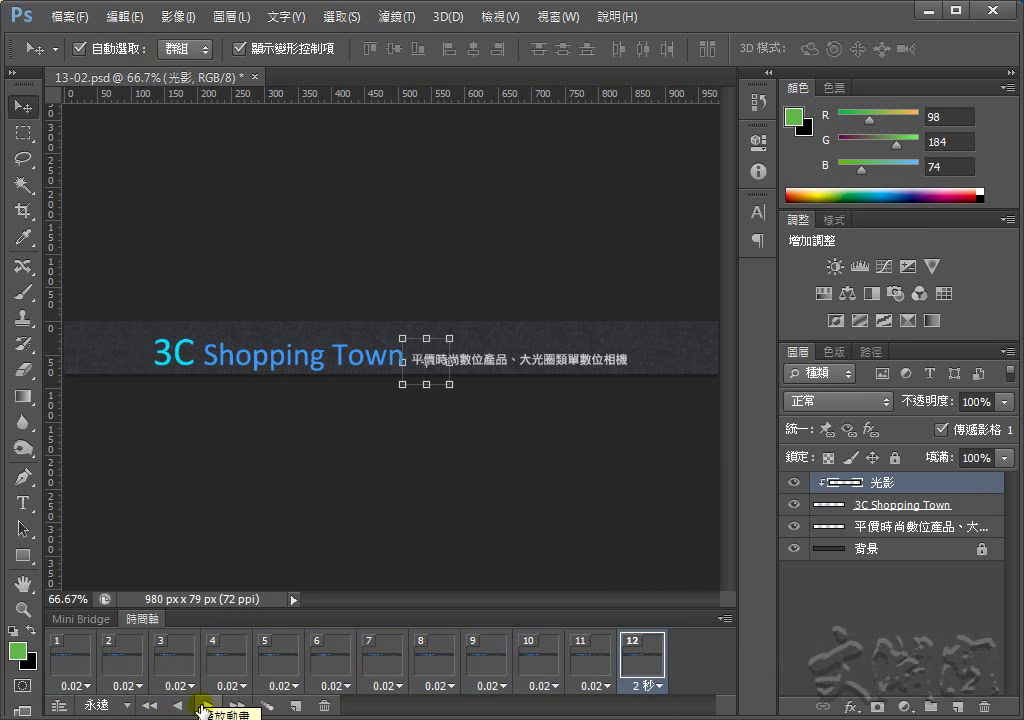
Play the 12-frame animation to preview the highlight sweeping across the 3C Shopping Town title
click(204, 707)
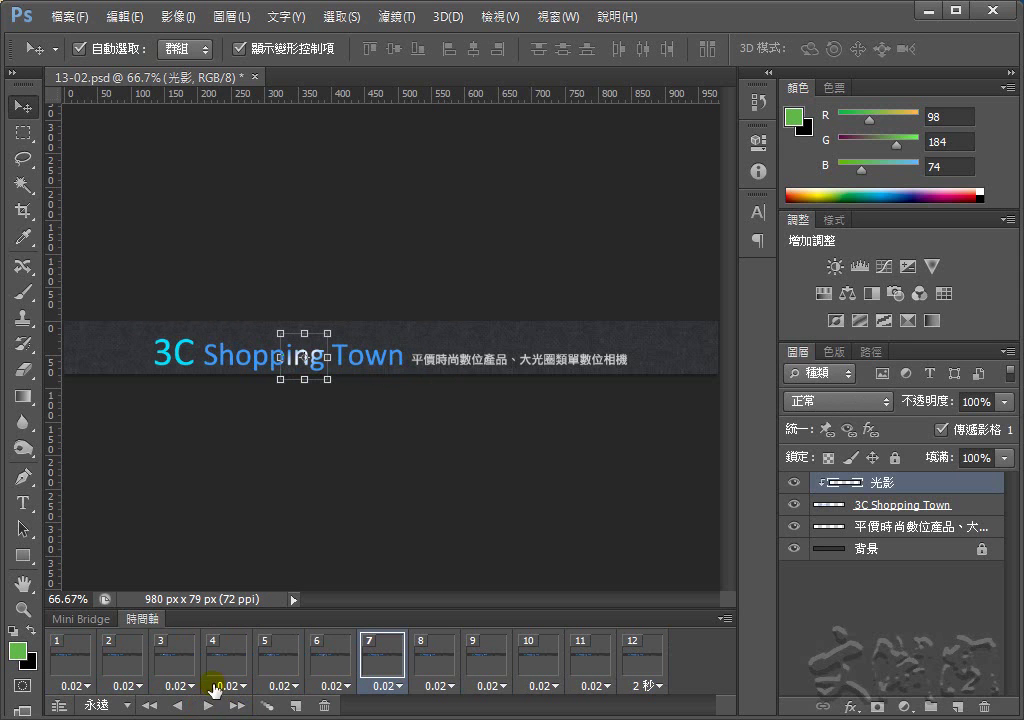
click(68, 17)
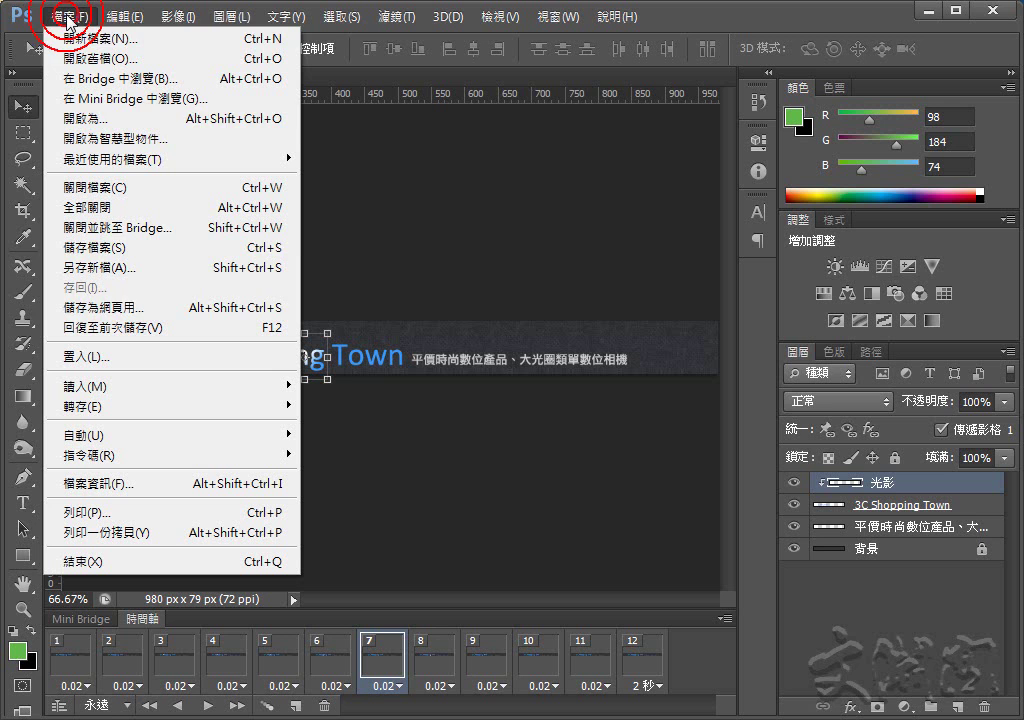
Save for Web as 13-02.gif in the ch13 folder, accepting the filename warning
click(140, 310)
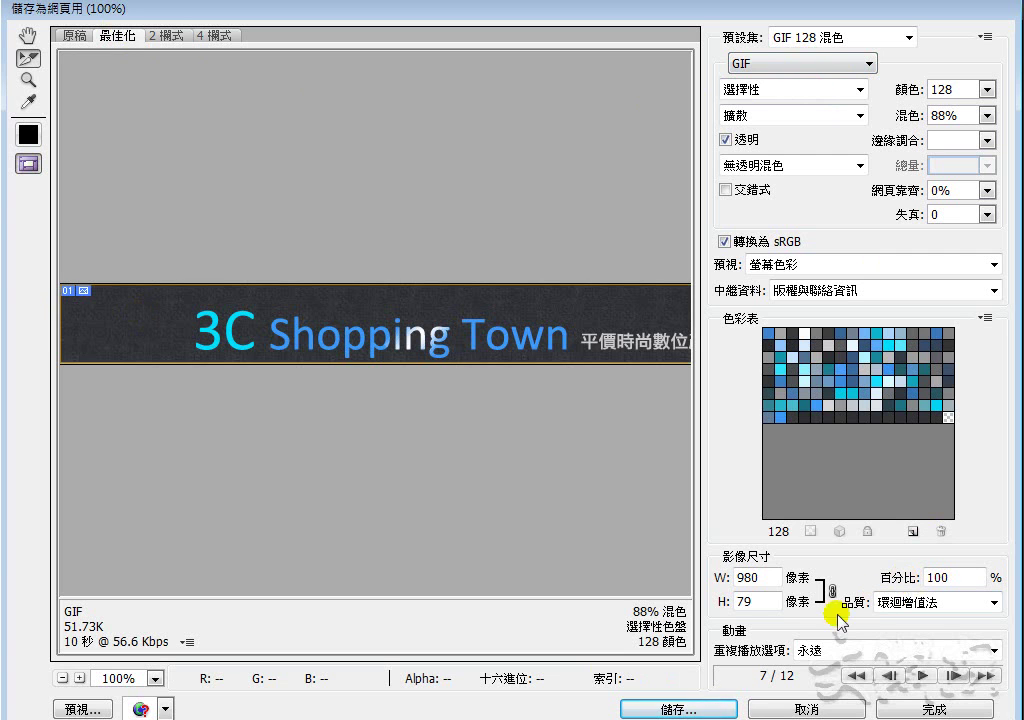
click(717, 708)
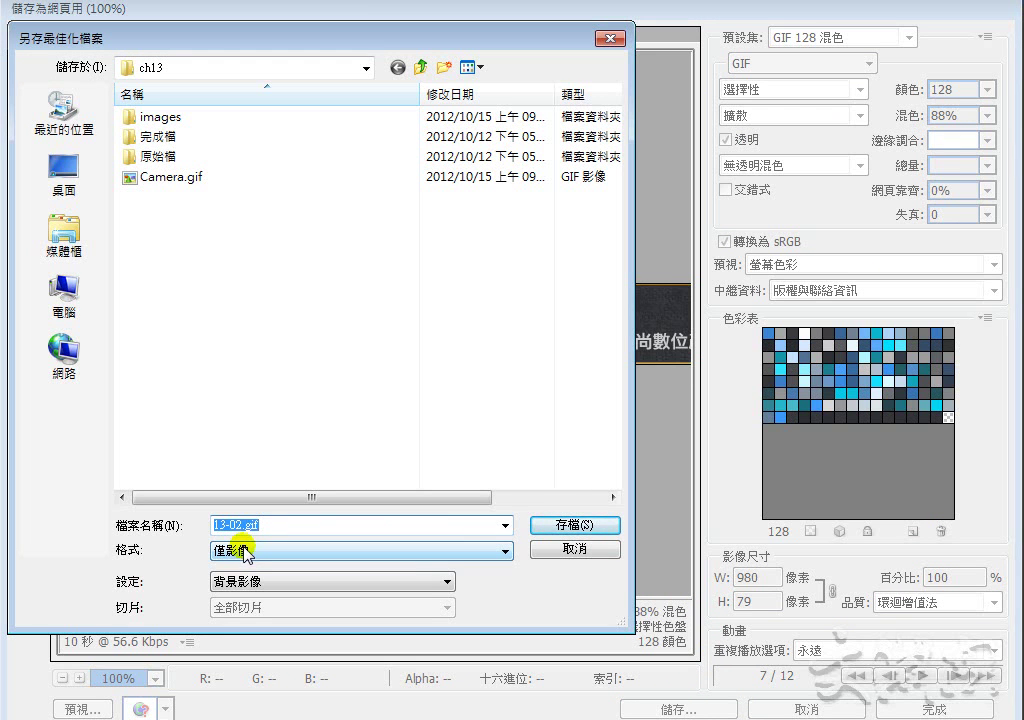
click(575, 537)
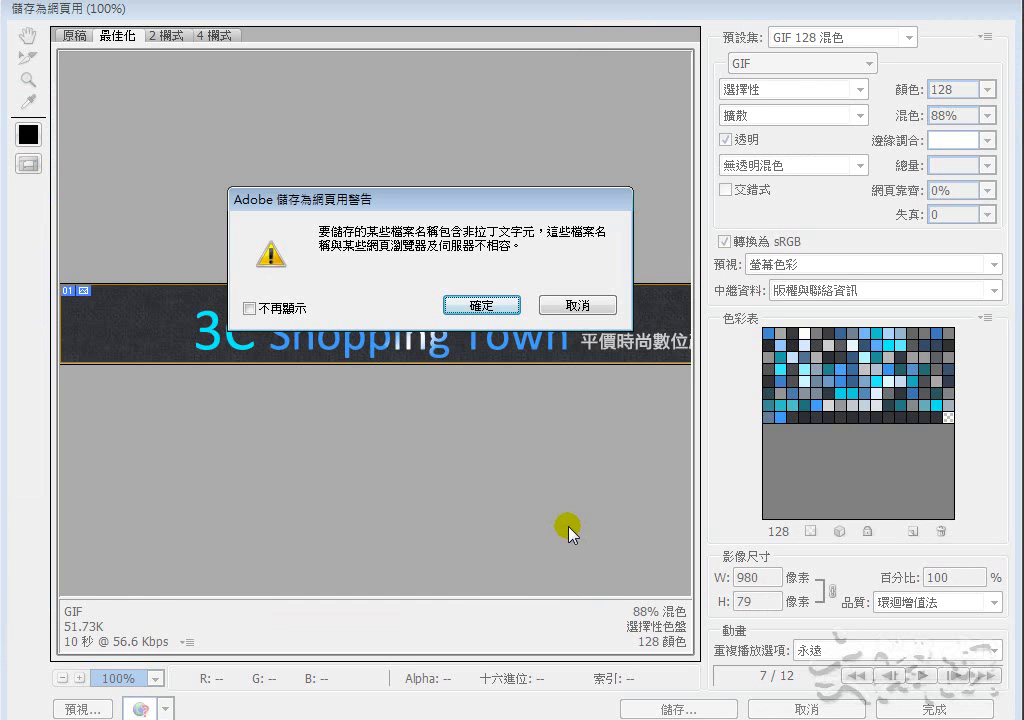
click(481, 305)
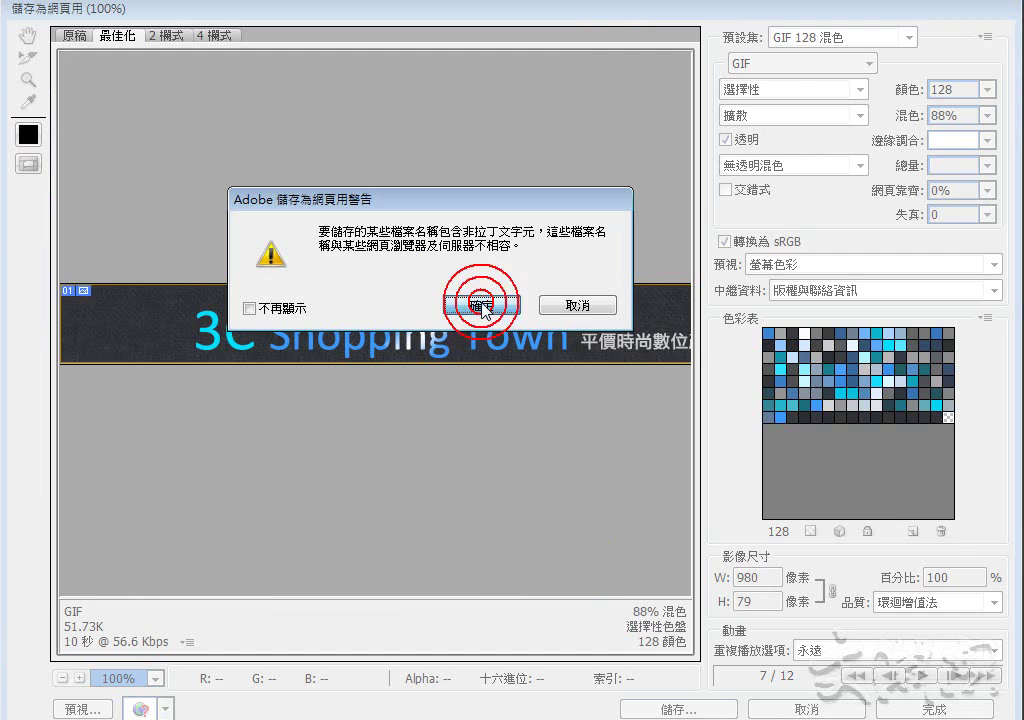